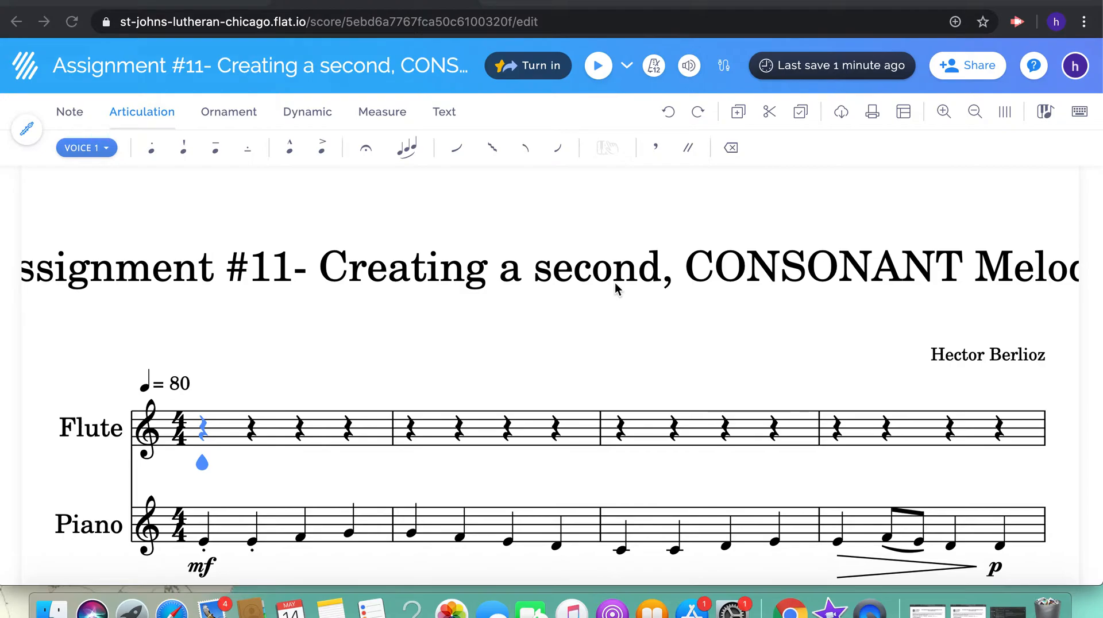
Read the assignment instructions and hints printed below the score
scroll(615, 283, "down", 5)
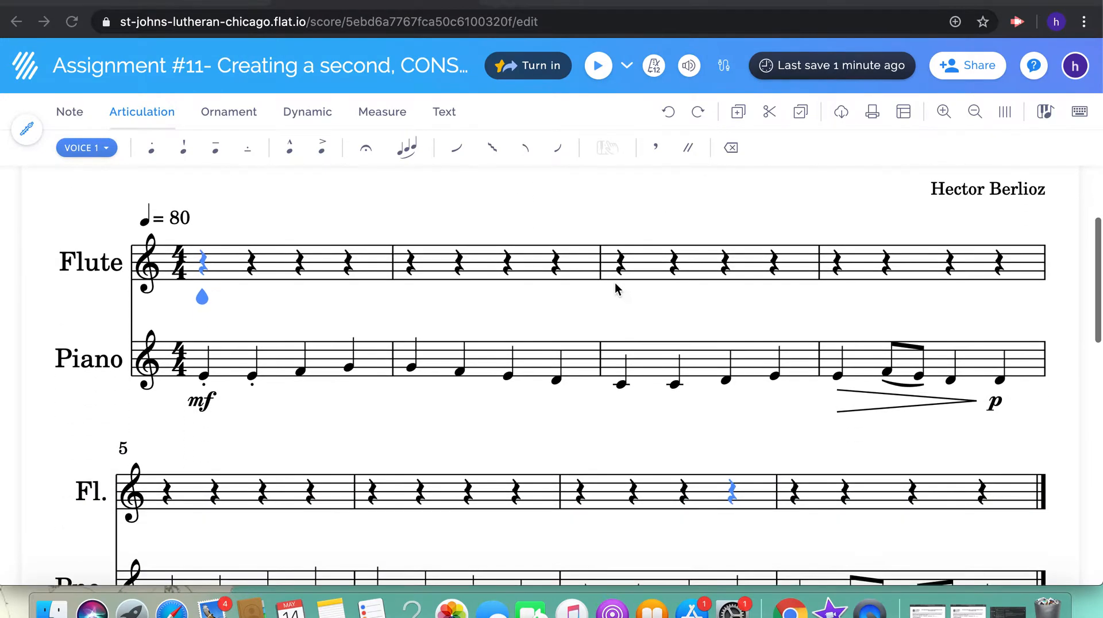
scroll(615, 282, "down", 15)
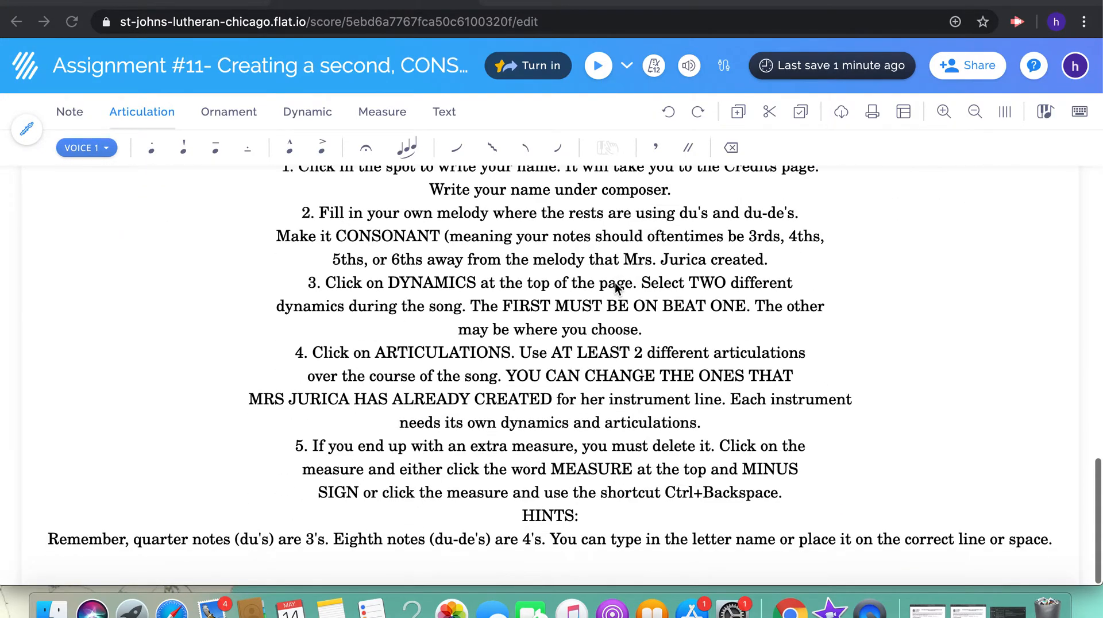
scroll(616, 287, "up", 2)
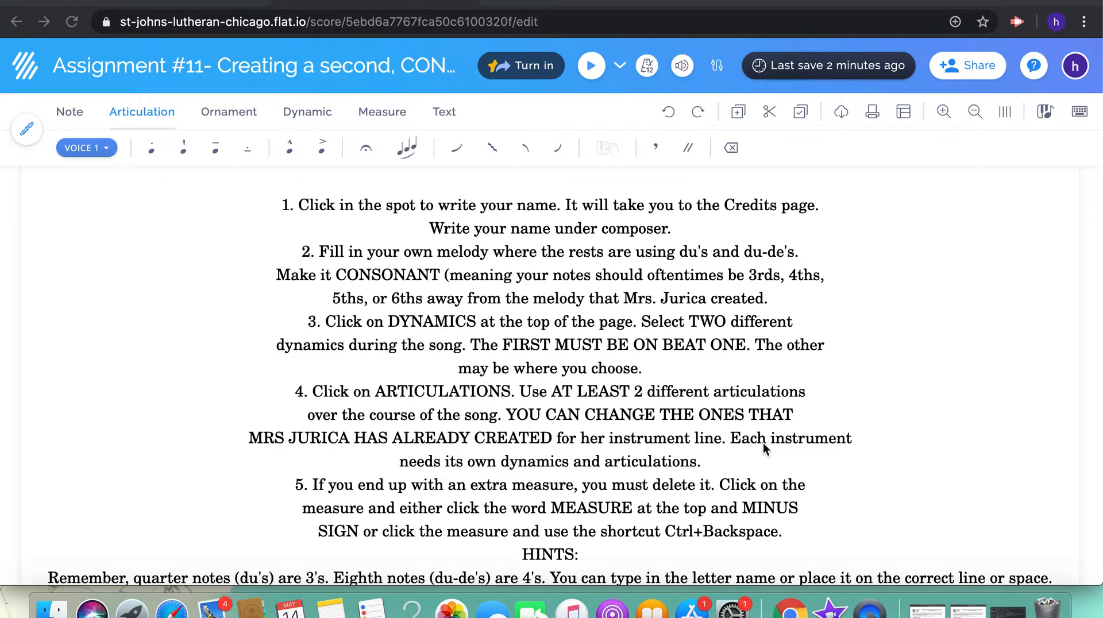
scroll(648, 463, "down", 1)
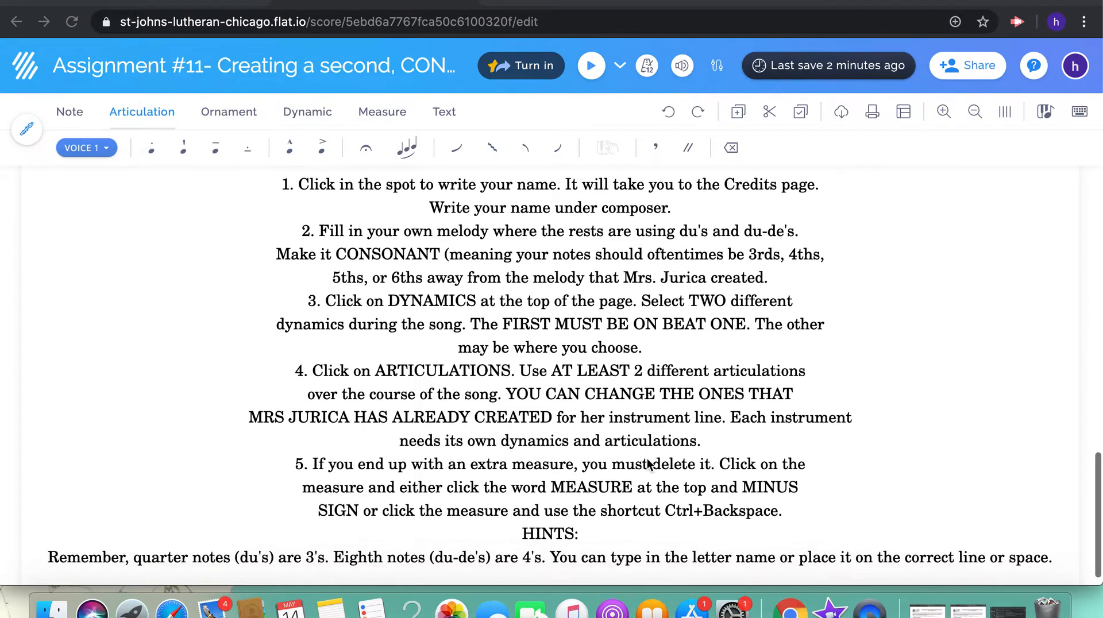
scroll(647, 462, "down", 2)
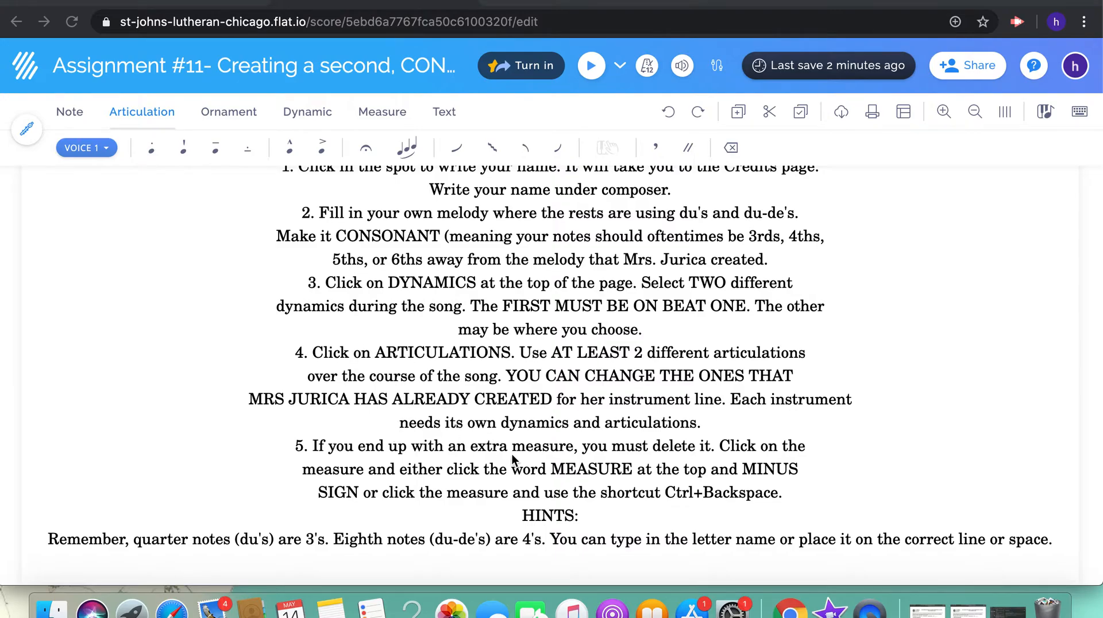
scroll(512, 454, "up", 10)
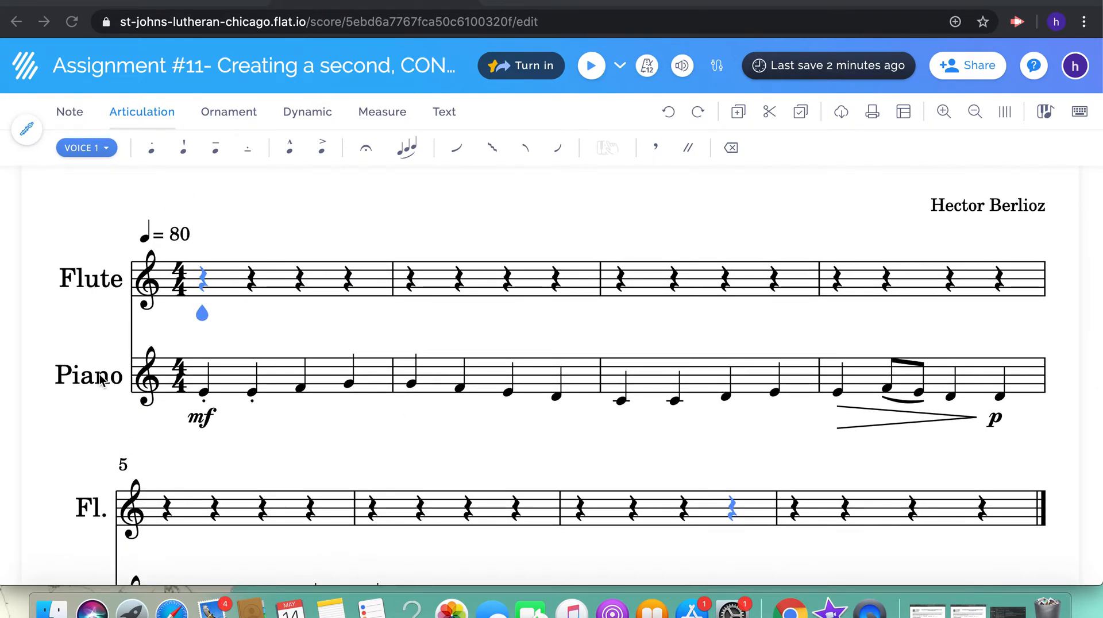
Play the score from the first piano note with the volume raised to hear the existing melody
left_click(204, 395)
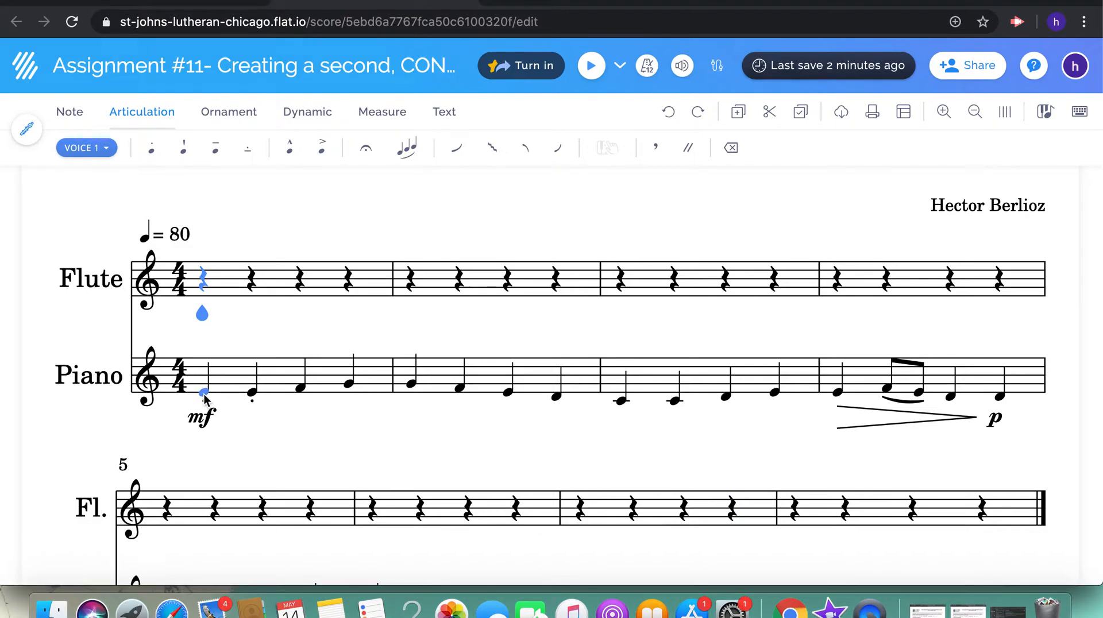
left_click(591, 66)
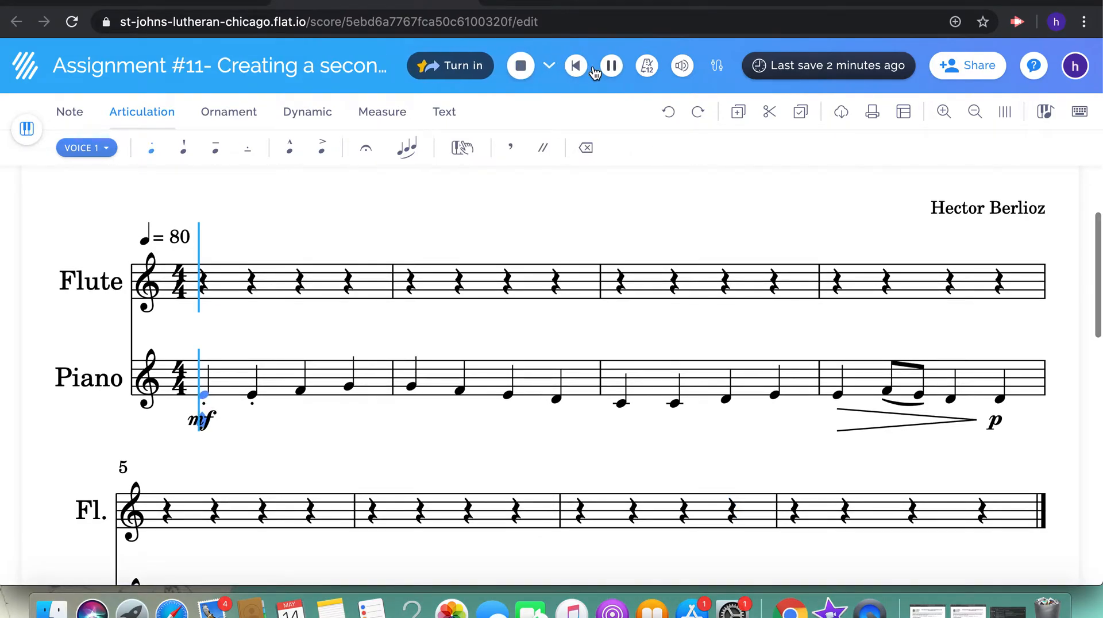
key("XF86AudioRaiseVolume")
key("XF86AudioRaiseVolume")
key("XF86AudioRaiseVolume")
key("XF86AudioRaiseVolume")
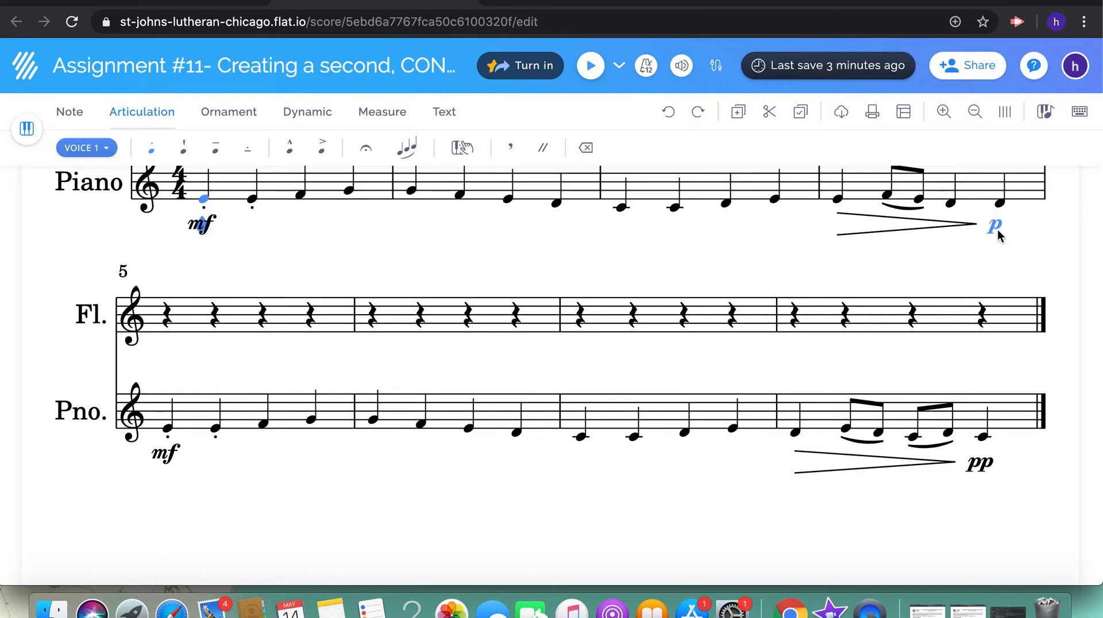
Enter the flute quarter notes G, G, A, B in measure 1 and C, D, C, B in measure 2
scroll(689, 287, "up", 5)
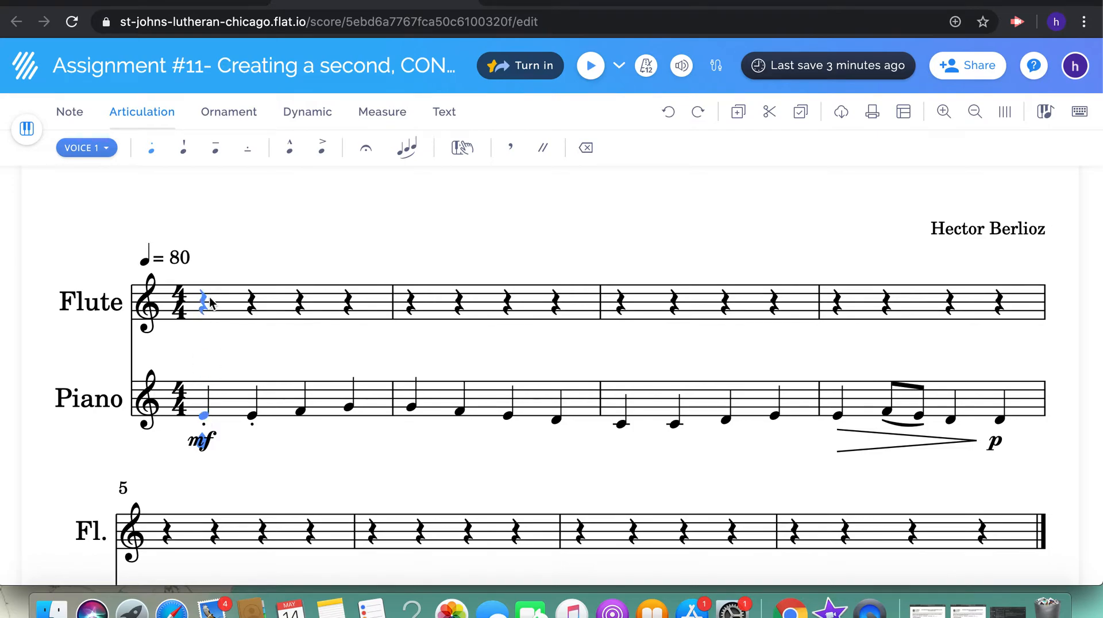
left_click(201, 312)
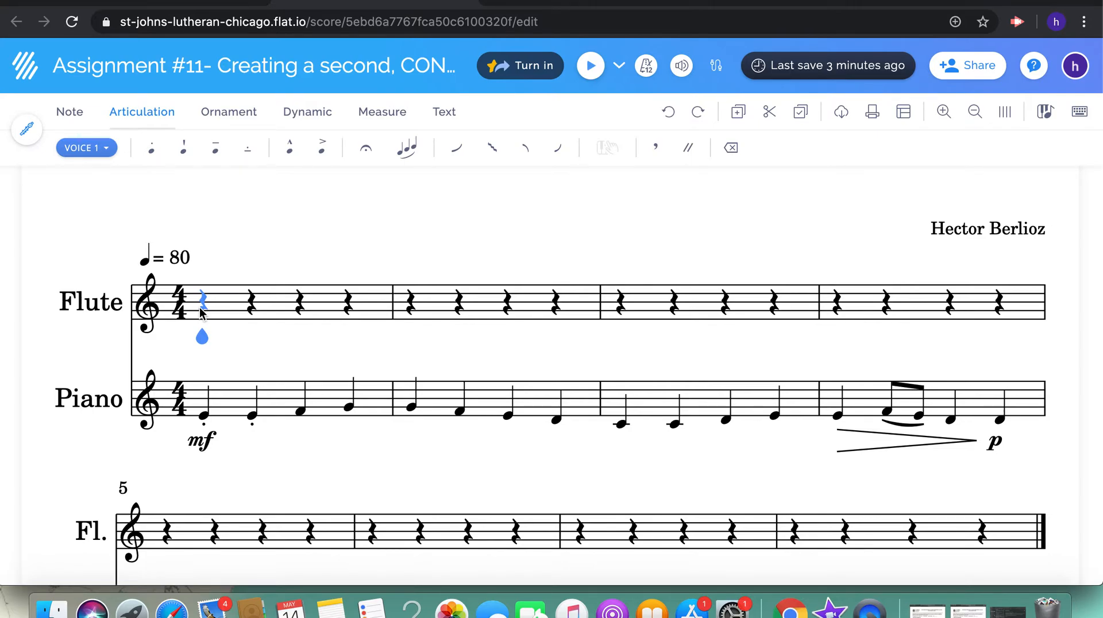
key("f")
key("g")
key("a")
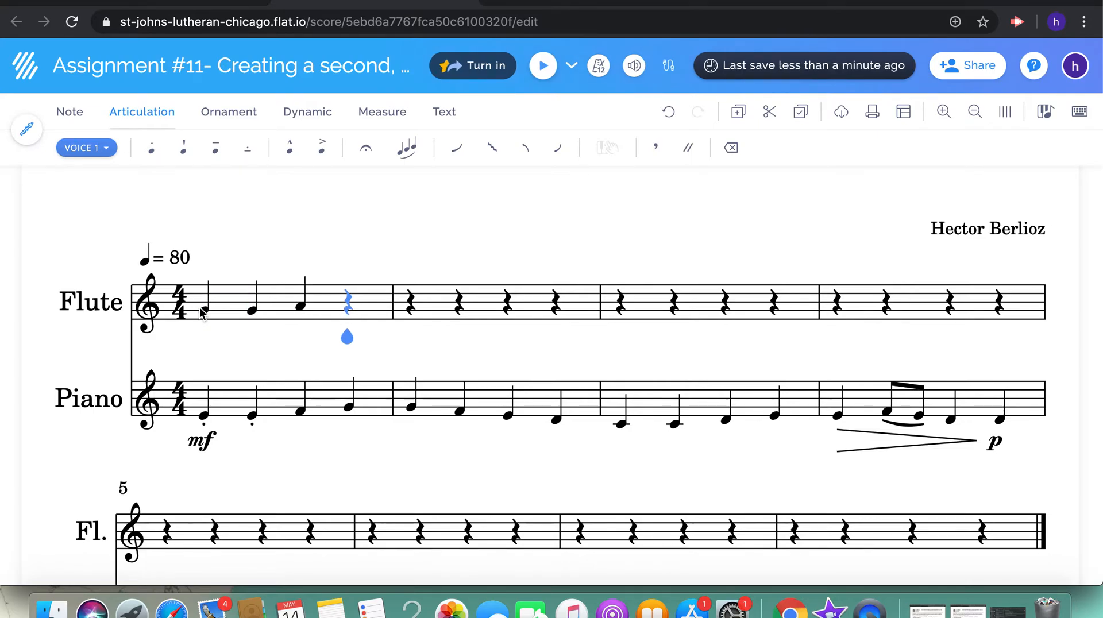
key("b")
key("c")
key("d")
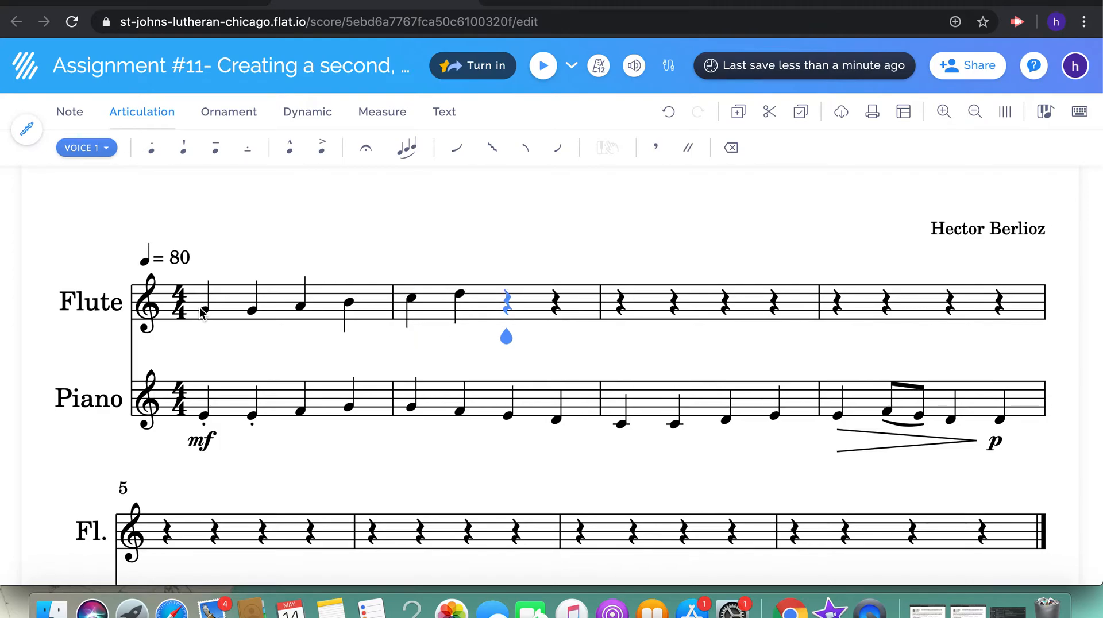
key("c")
key("b")
Enter the flute quarter notes G, A, B, C in measure 3 and C, D, C, B in measure 4
key("g")
key("a")
key("b")
key("c")
key("c")
key("d")
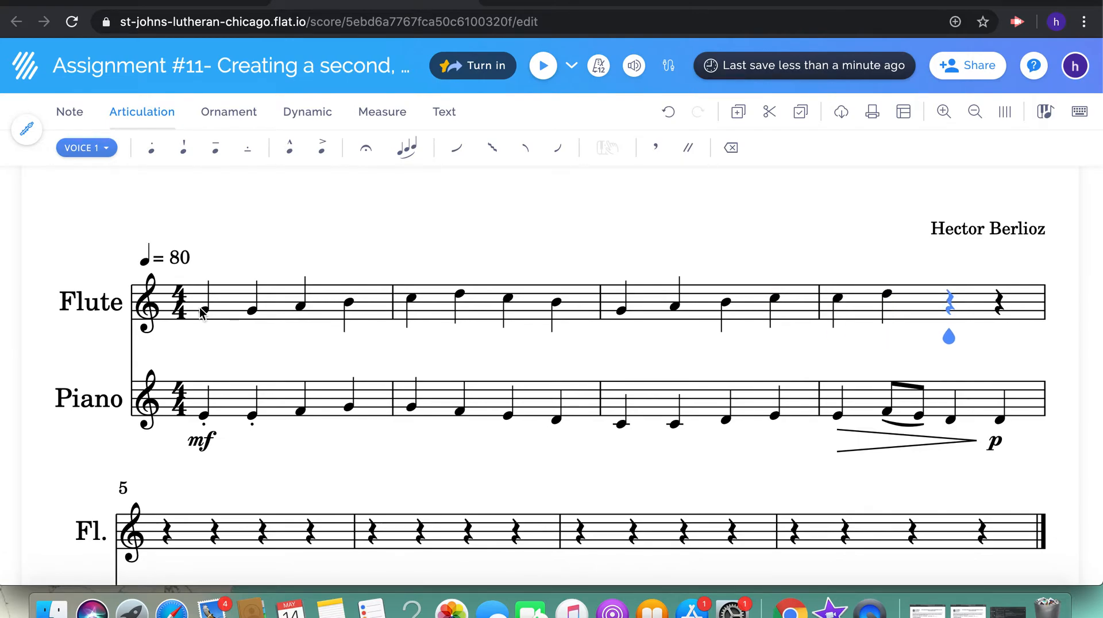
key("c")
key("b")
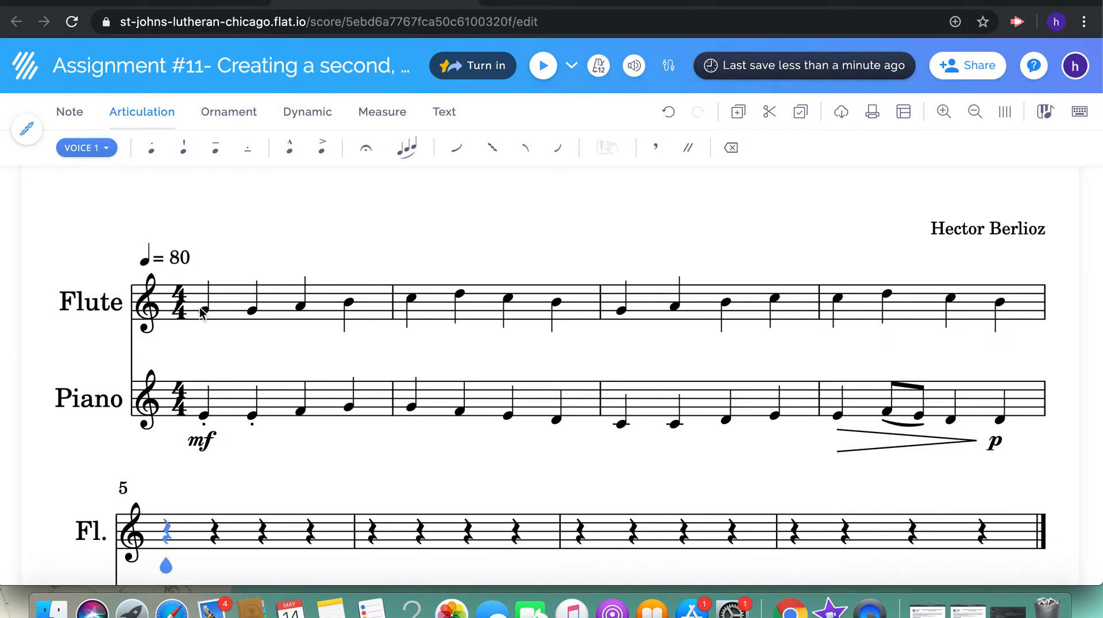
Play the flute and piano parts together from measure 1 through measure 4 and check their harmony
scroll(201, 313, "down", 3)
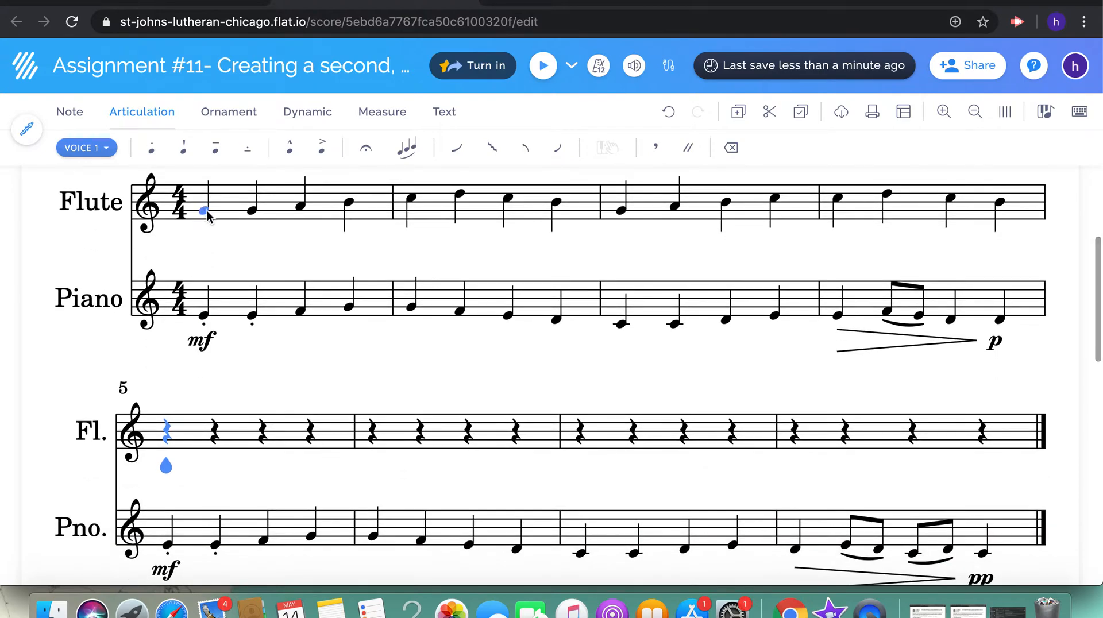
left_click(204, 210)
left_click(542, 66)
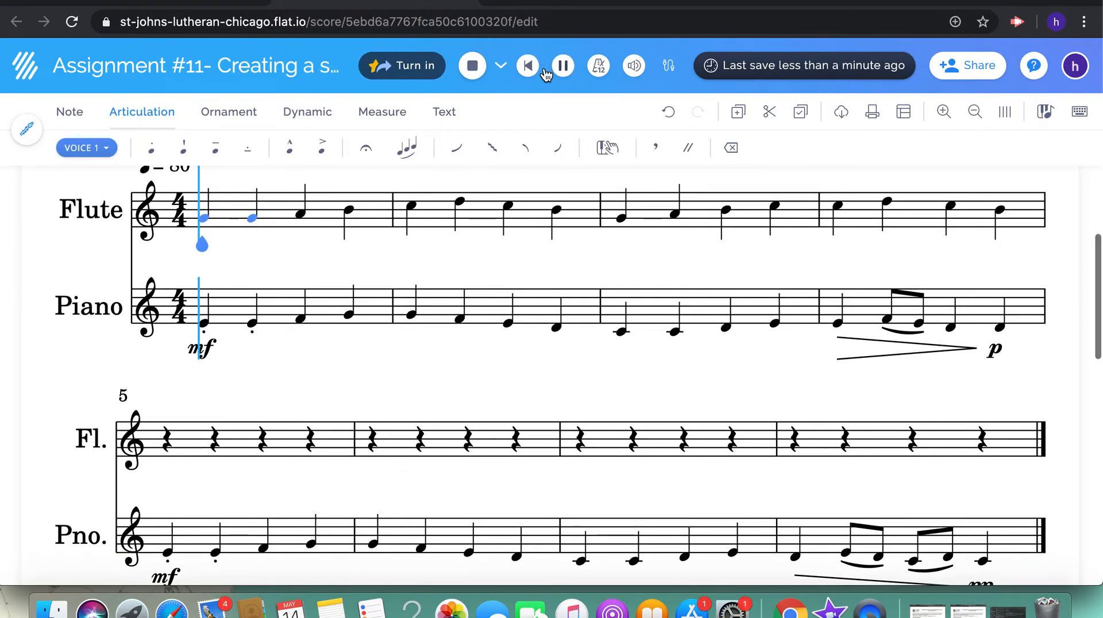
key("XF86AudioRaiseVolume")
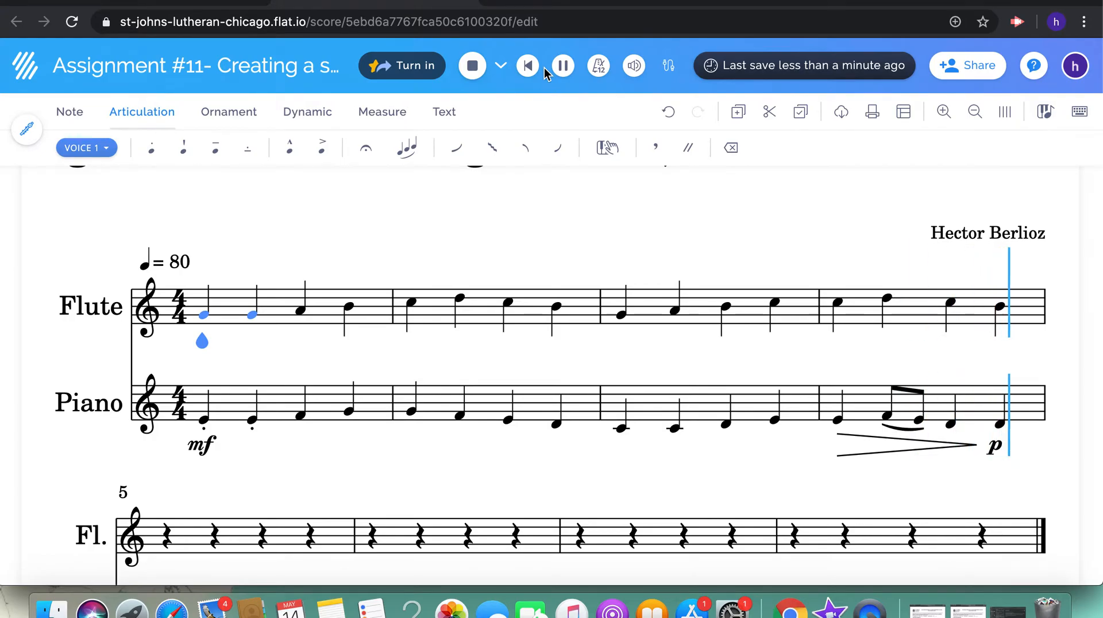
left_click(743, 349)
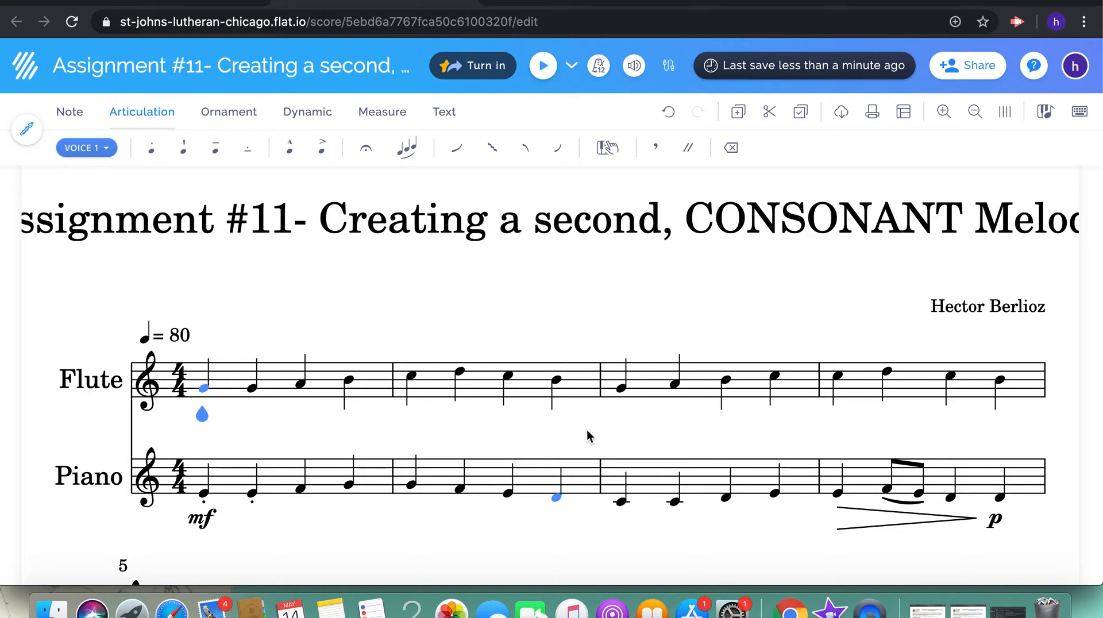
left_click(951, 379)
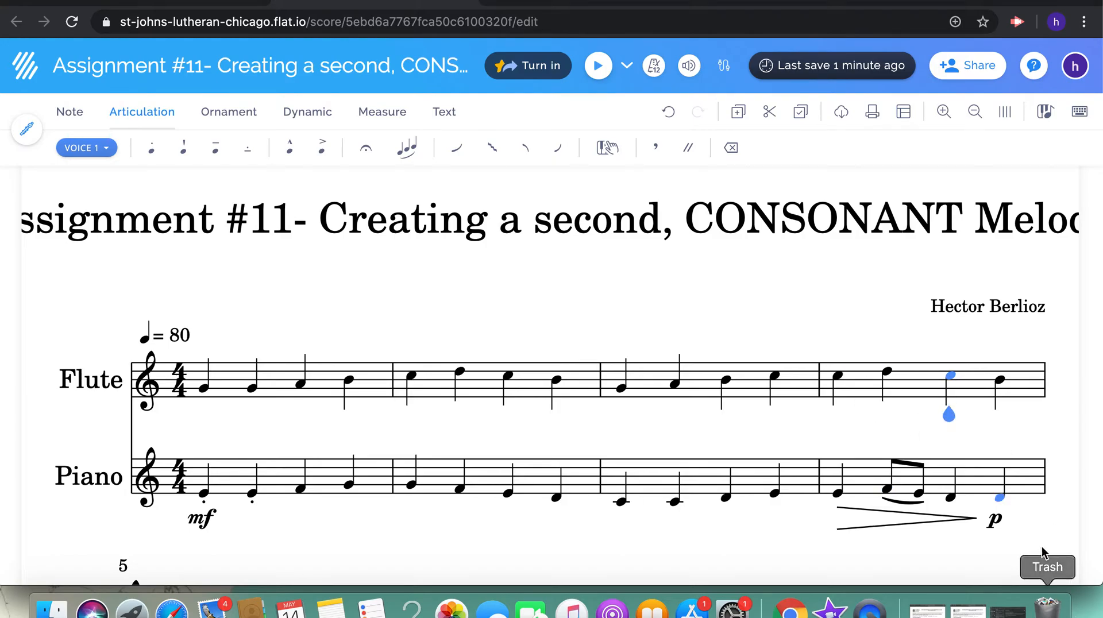
Enter the quarter notes G, G and A on the first three beats of flute measure 5
scroll(505, 396, "down", 7)
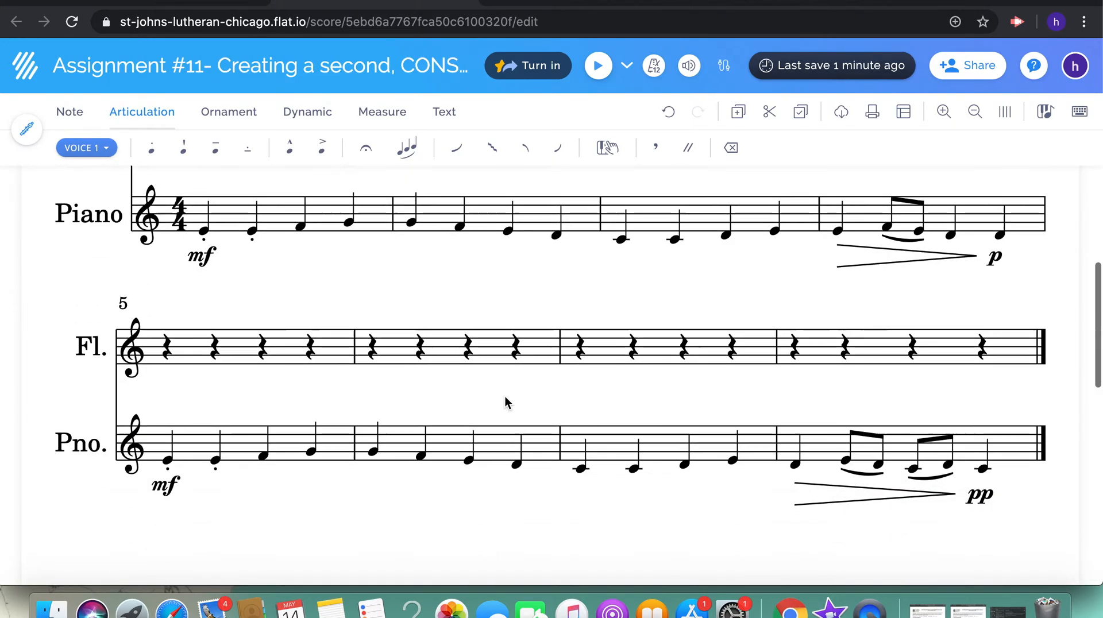
scroll(338, 217, "up", 5)
scroll(338, 219, "down", 2)
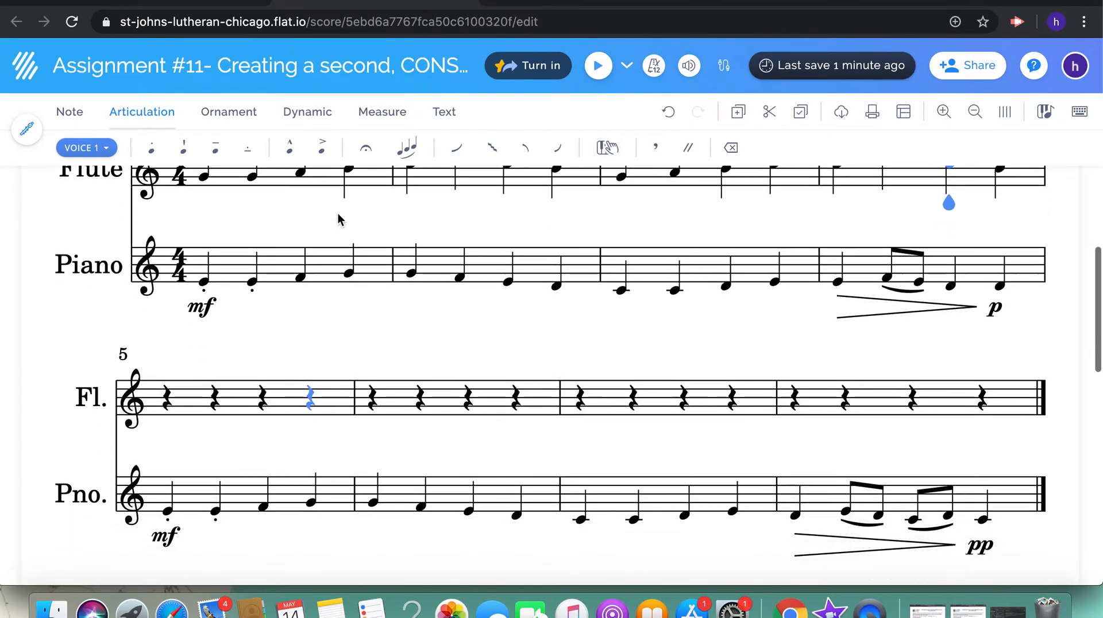
left_click(166, 402)
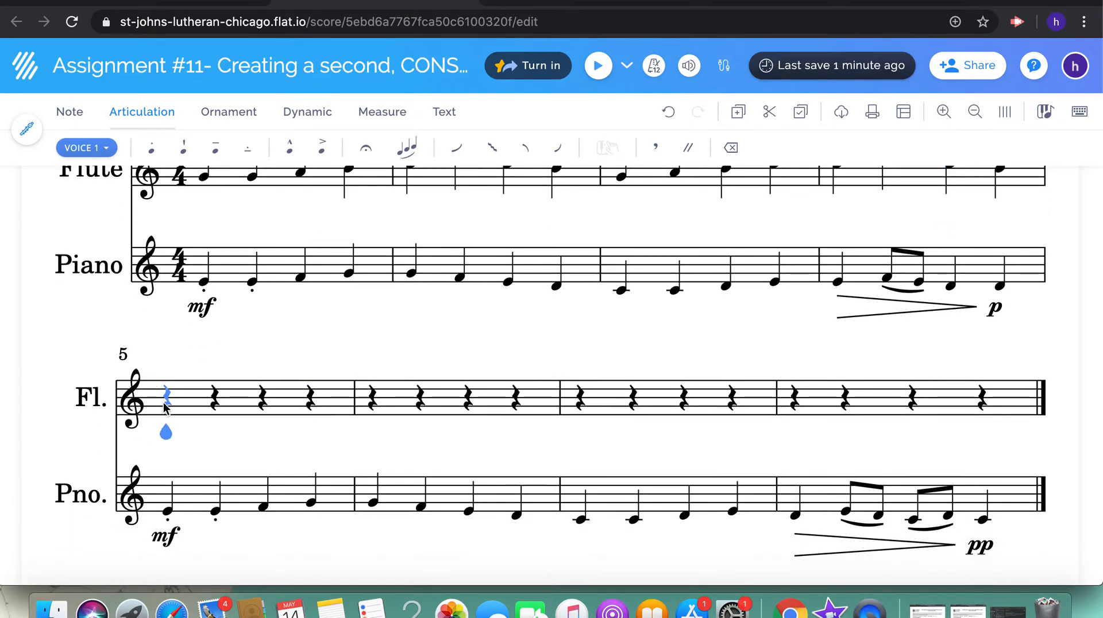
scroll(165, 405, "up", 1)
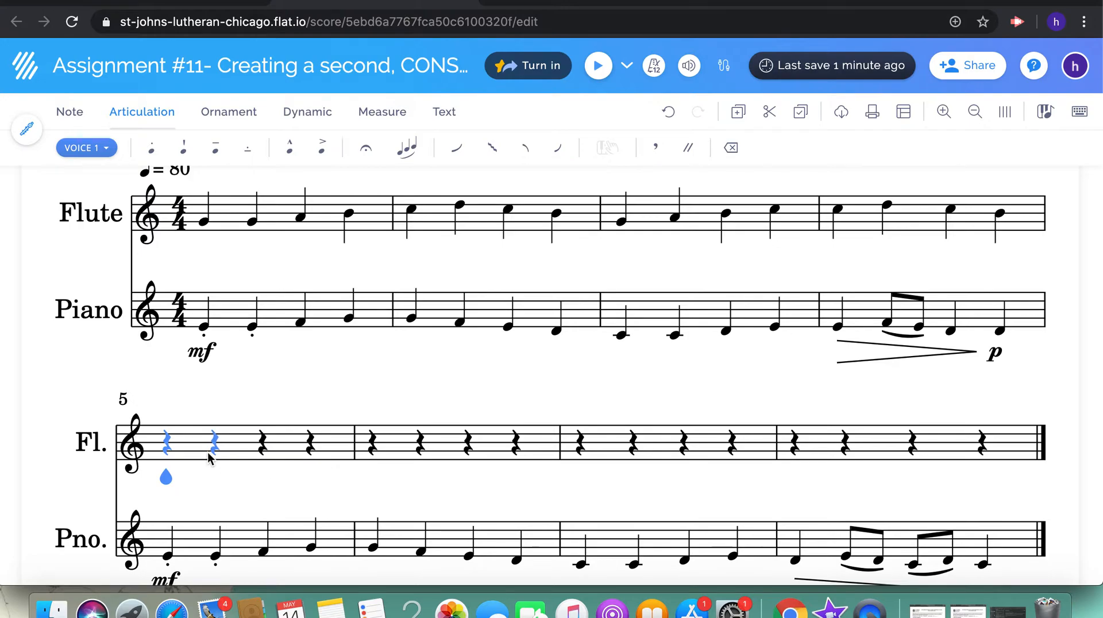
left_click(167, 454)
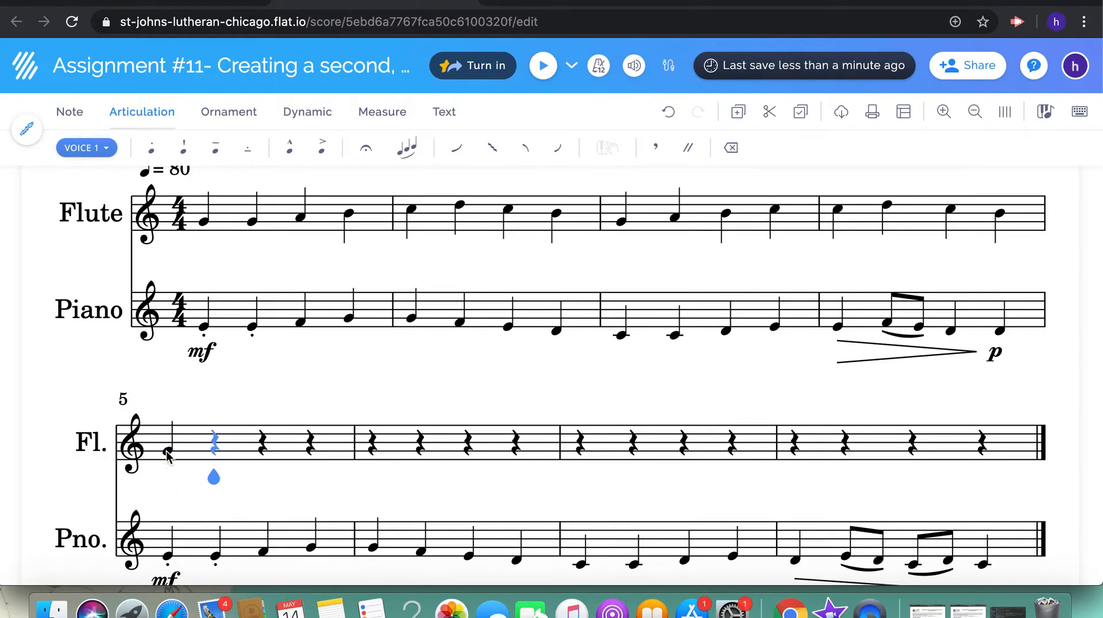
key("g")
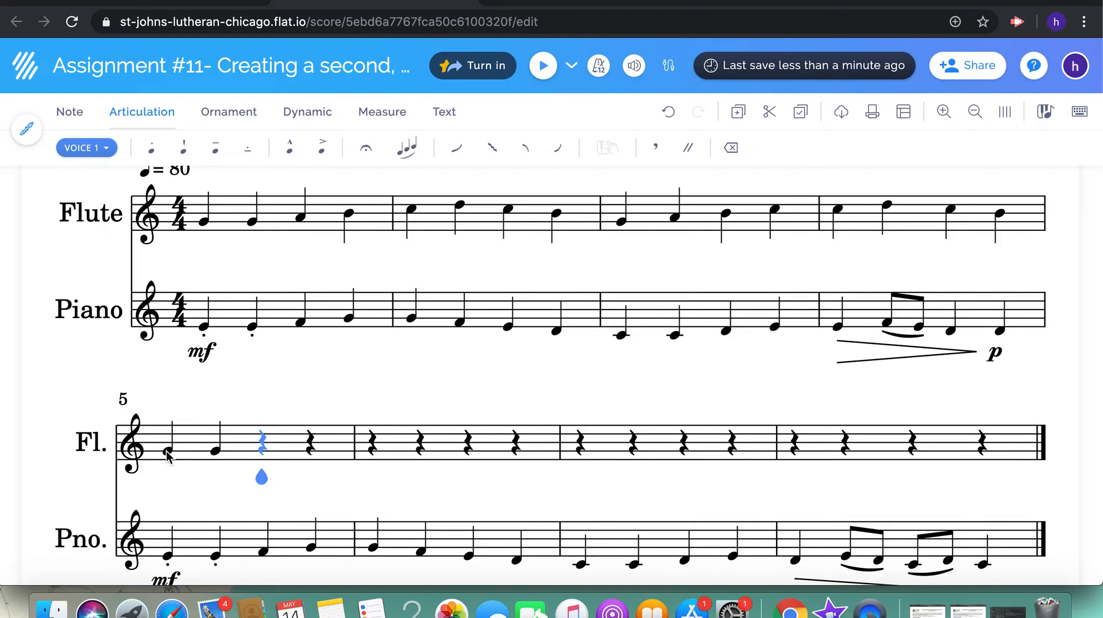
key("a")
key("Left")
key("shift+p")
key("Right")
key("Left")
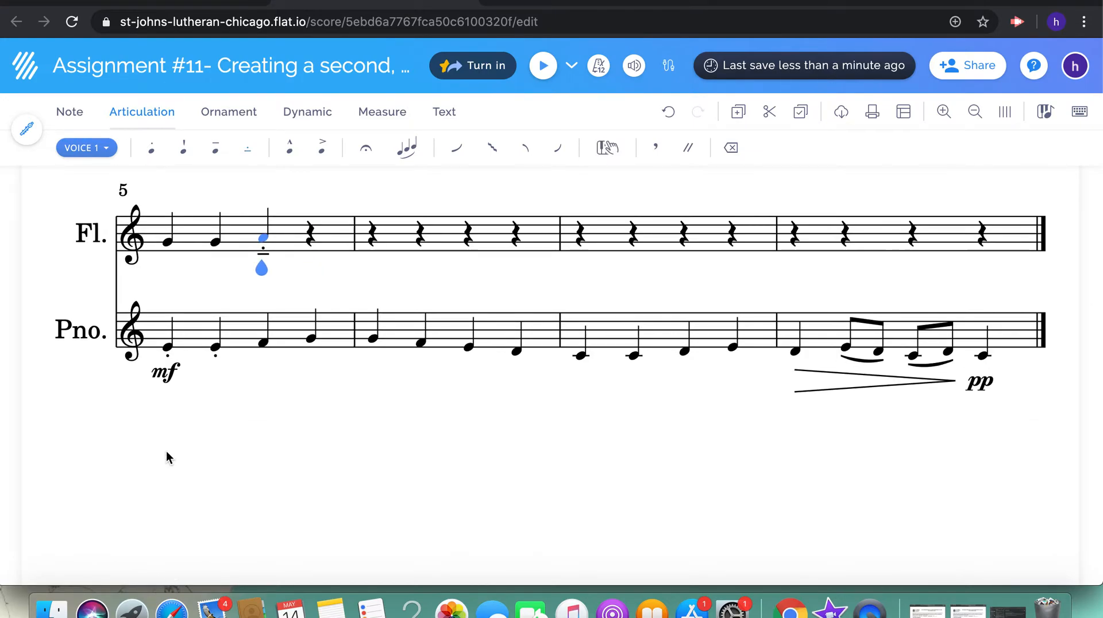
left_click(70, 115)
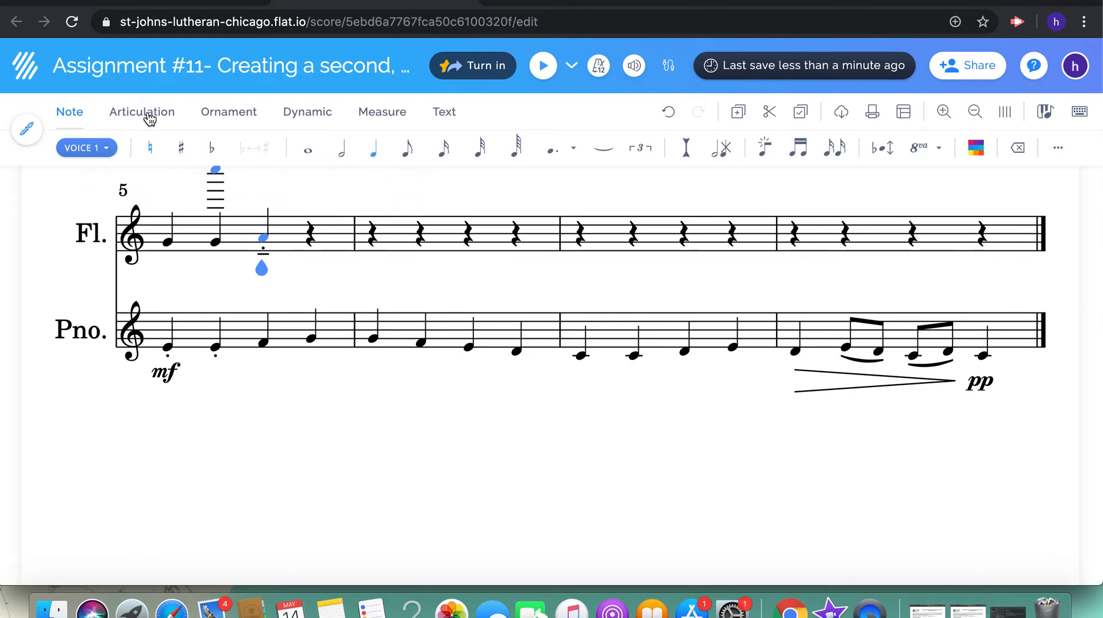
left_click(127, 115)
key("super+z")
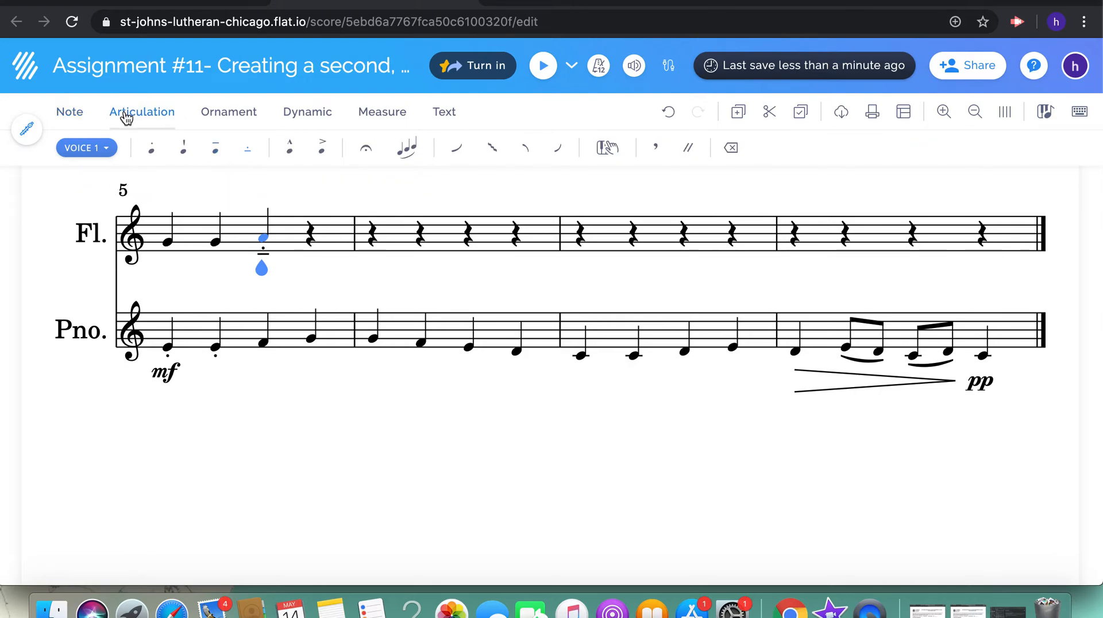
left_click(252, 155)
left_click(70, 112)
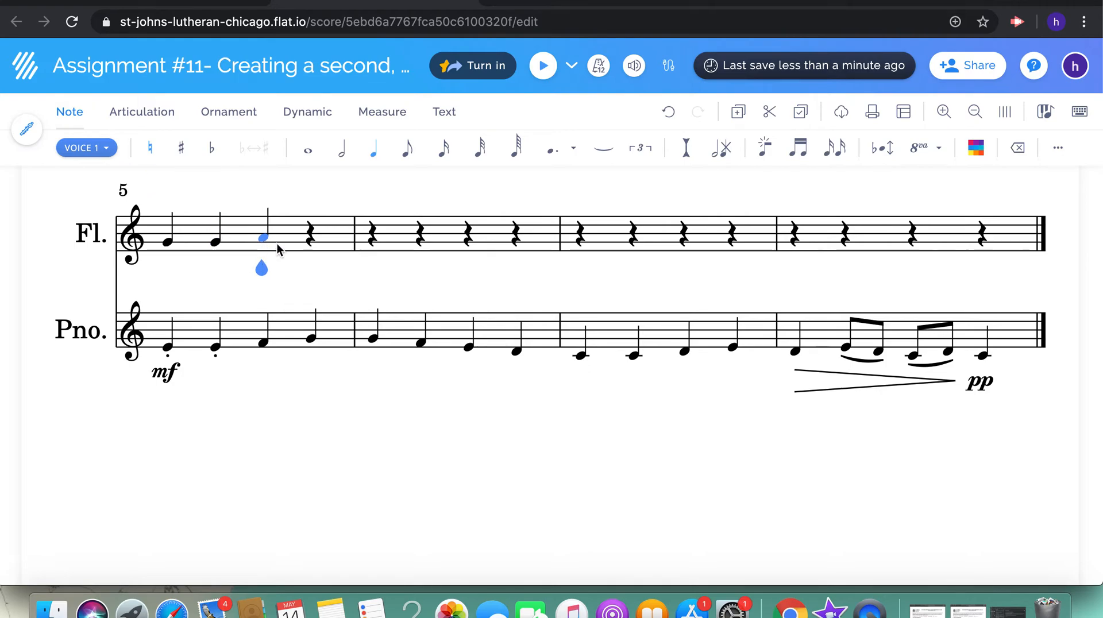
left_click(148, 115)
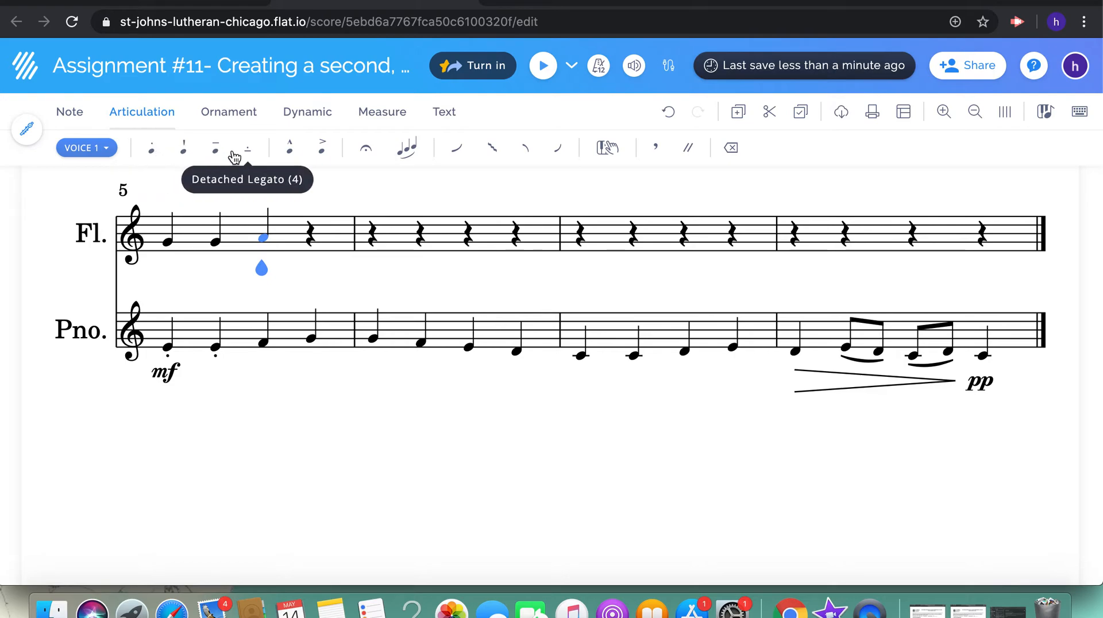
left_click(306, 111)
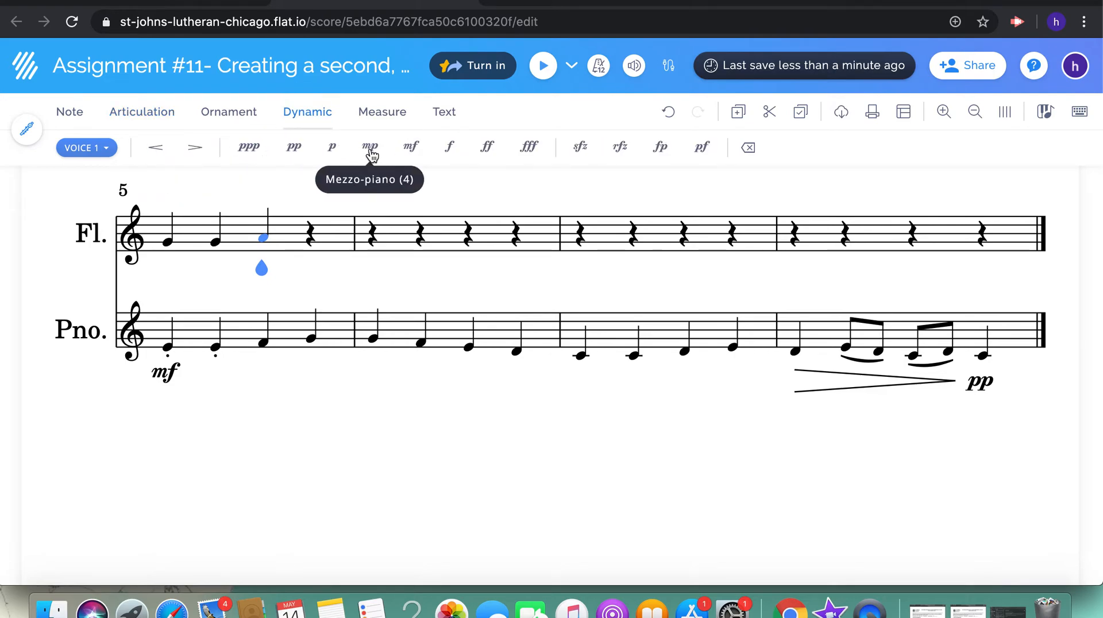
Change the A in flute measure 5 to an eighth note and follow it with eighth notes B, C and D
left_click(72, 112)
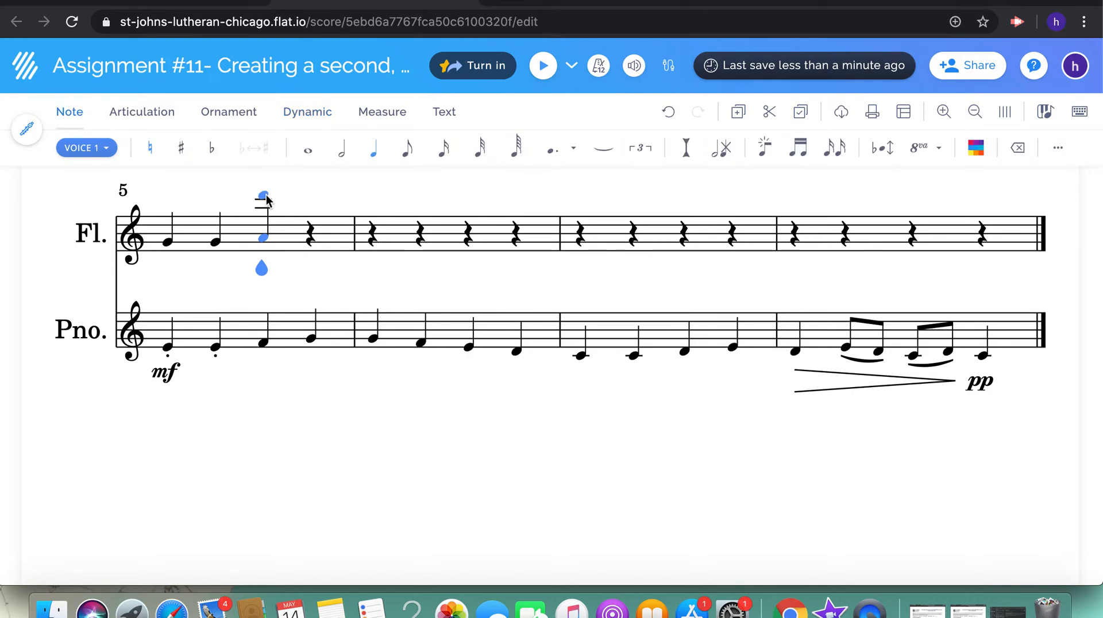
key("4")
key("b")
key("c")
key("d")
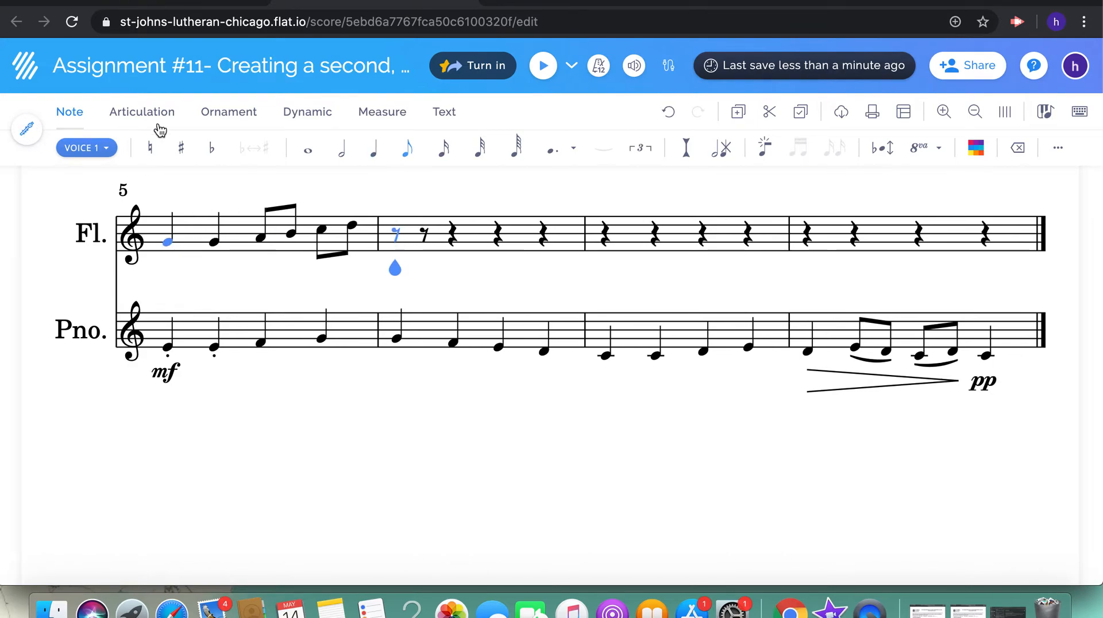
Enter the quarter notes E, D, C and B in flute measure 6
left_click(377, 155)
key("e")
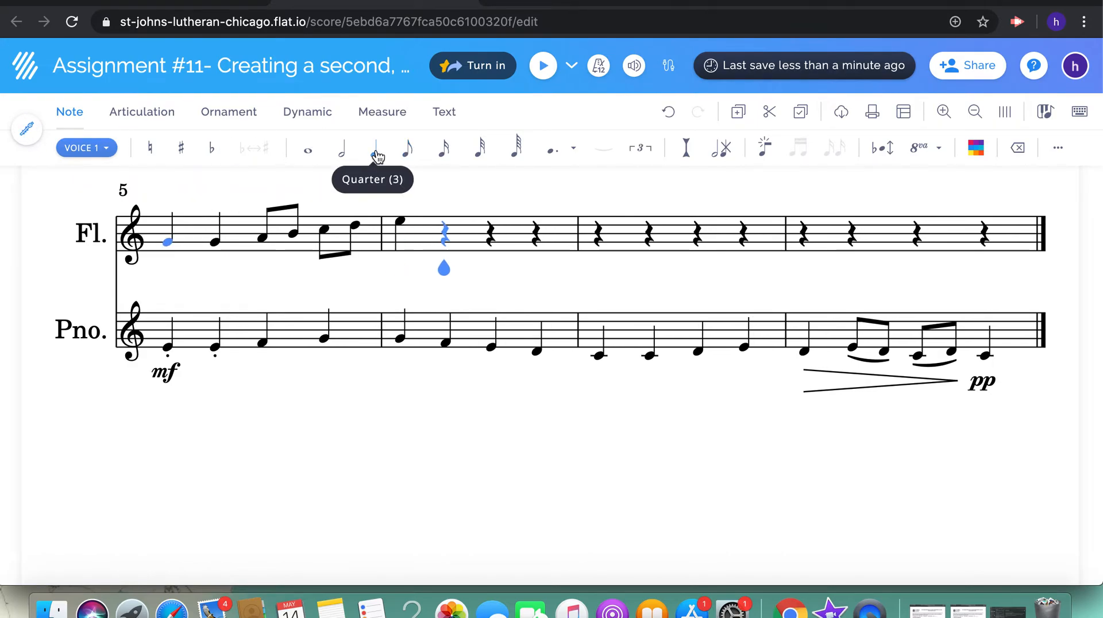
key("d")
key("c")
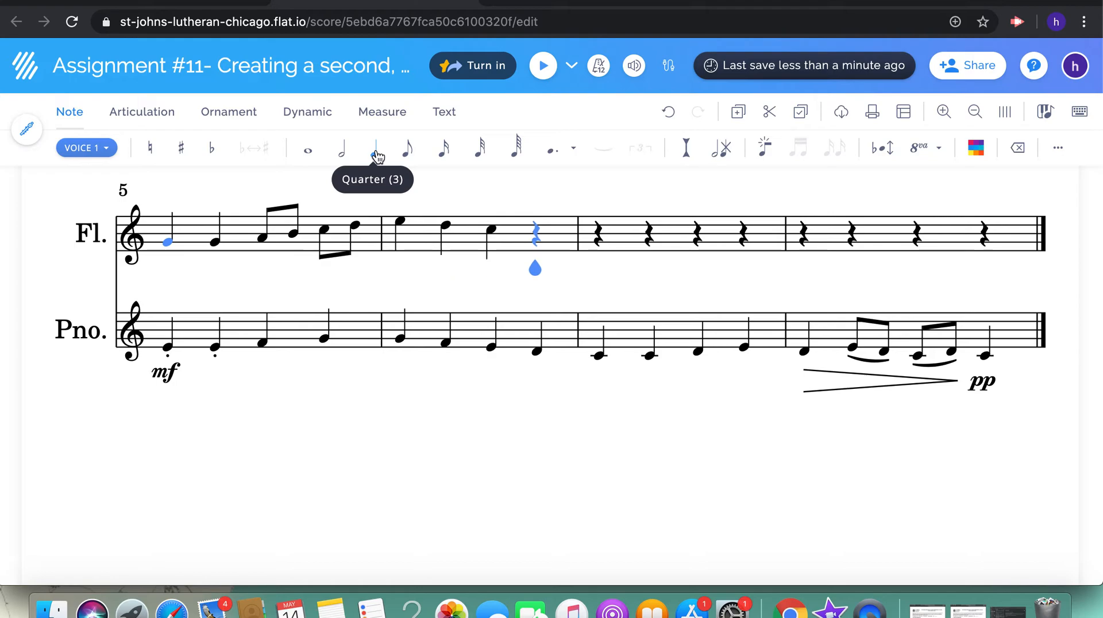
key("b")
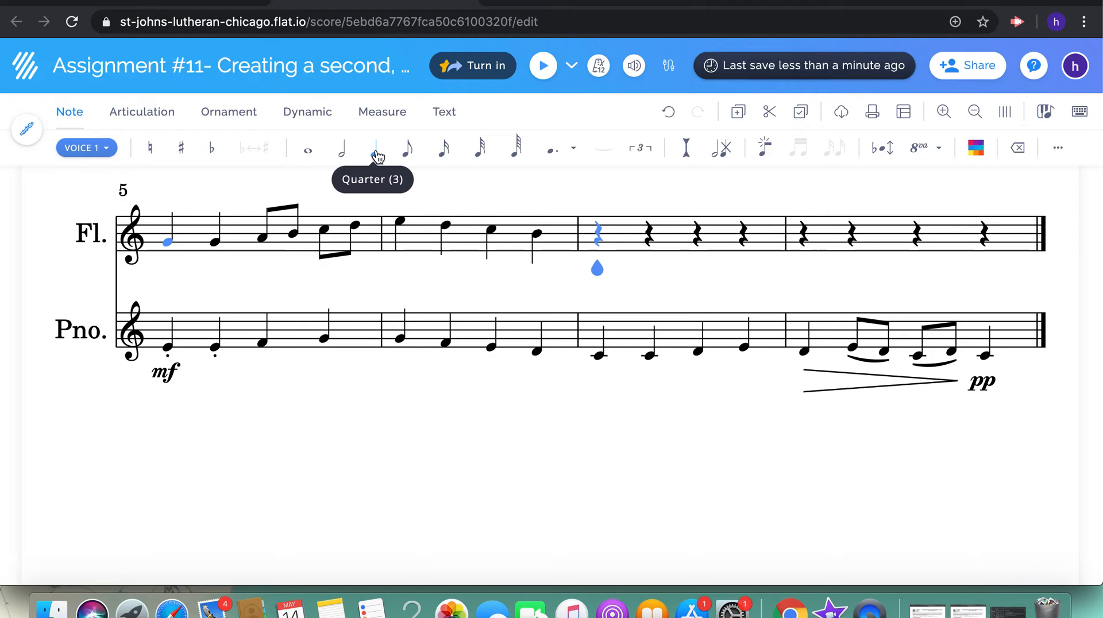
Fill flute measure 7 with a quarter note G followed by eighth notes A, B, B, C, E and D
key("g")
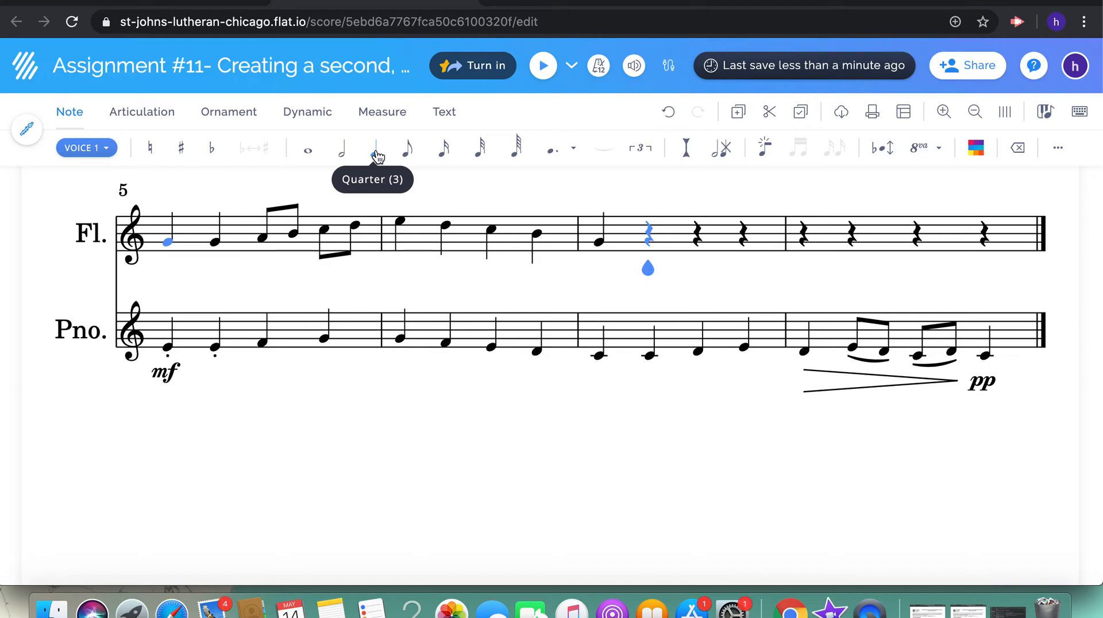
key("4")
key("a")
key("b")
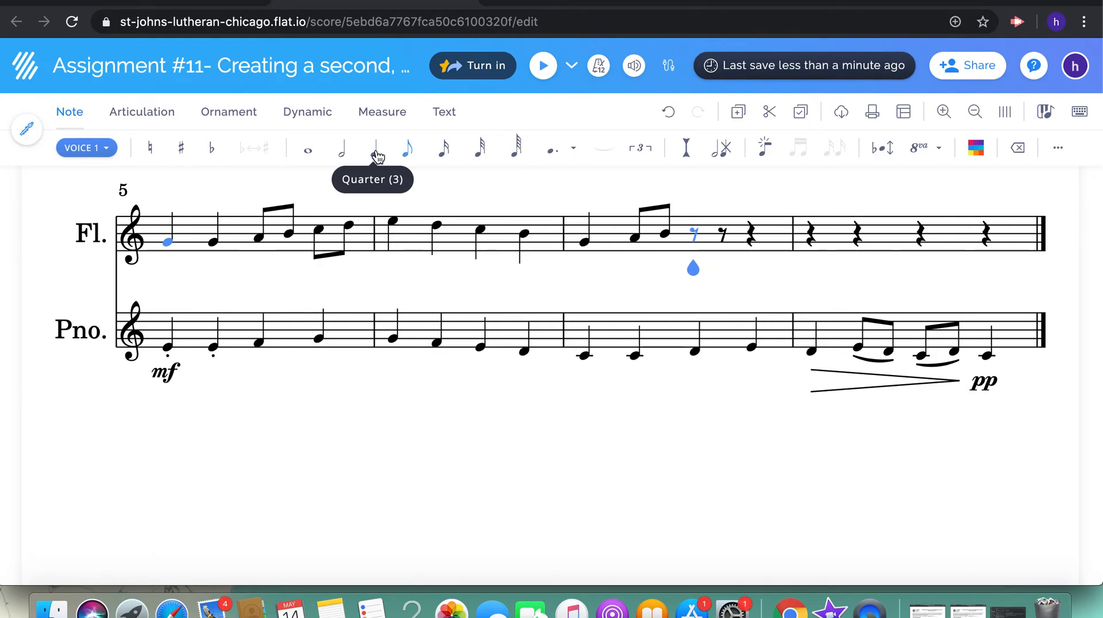
key("b")
key("c")
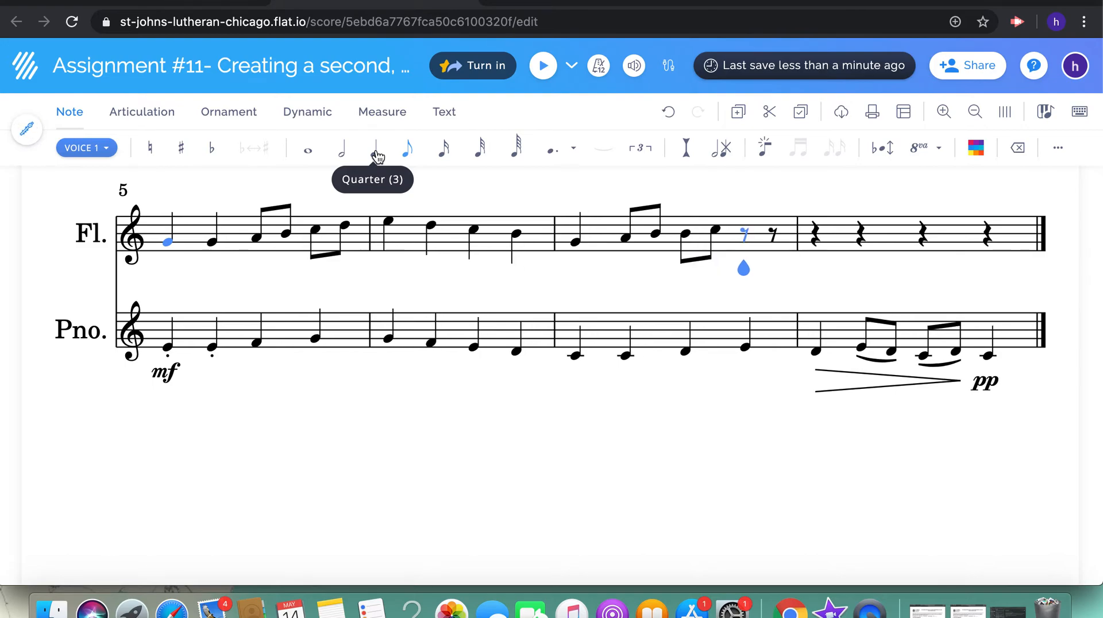
key("e")
key("d")
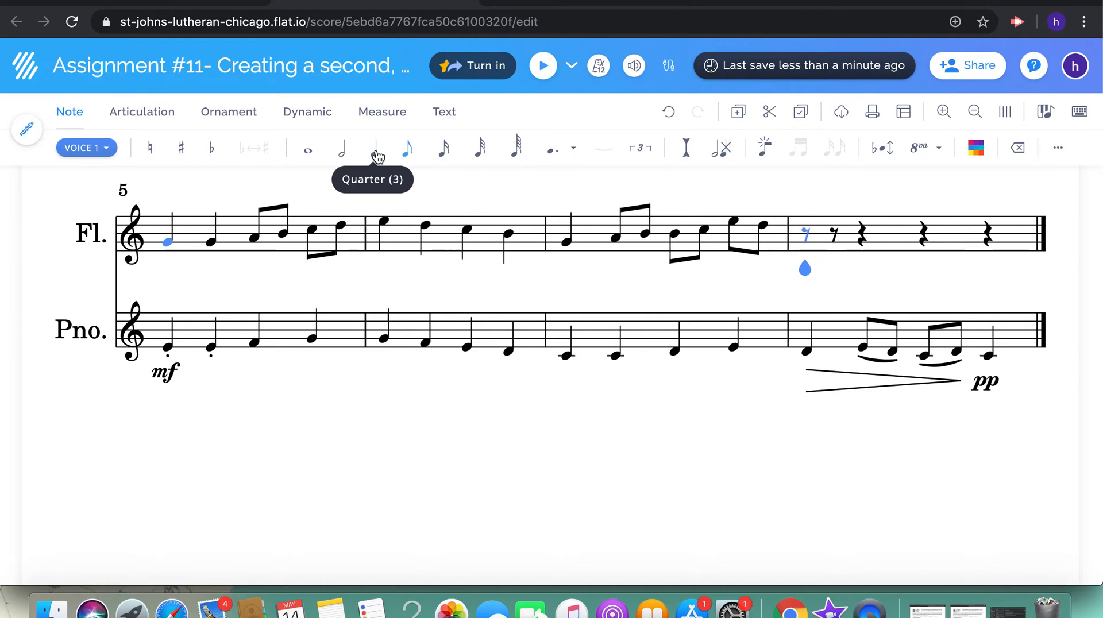
Fill flute measure 8 with eighth notes C, B, A, B, C and G, ending on a quarter note E
key("c")
key("b")
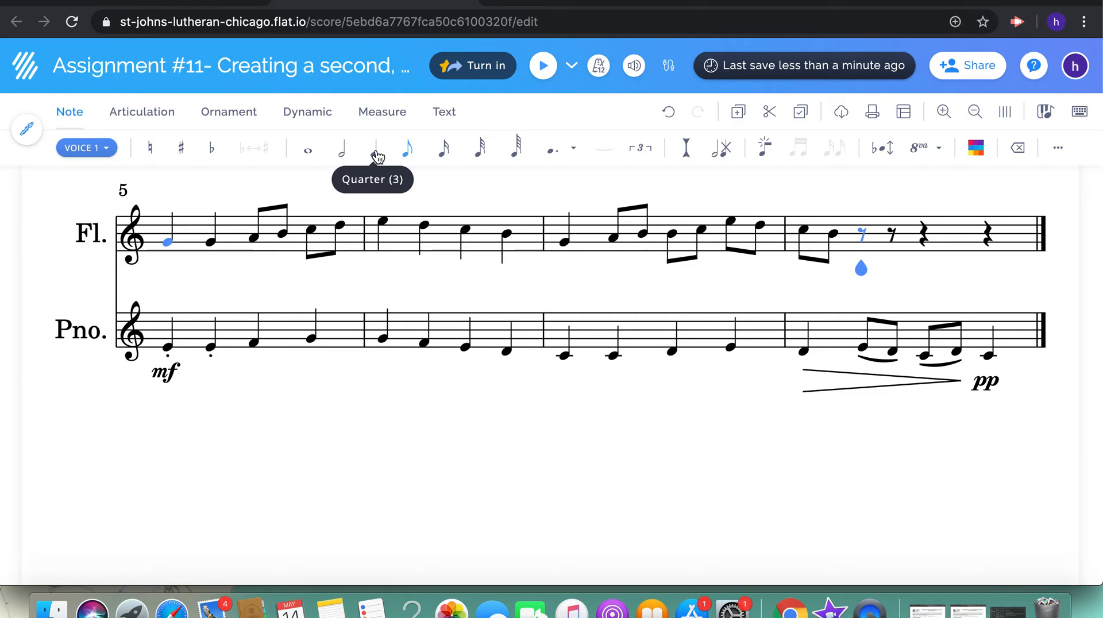
key("a")
key("b")
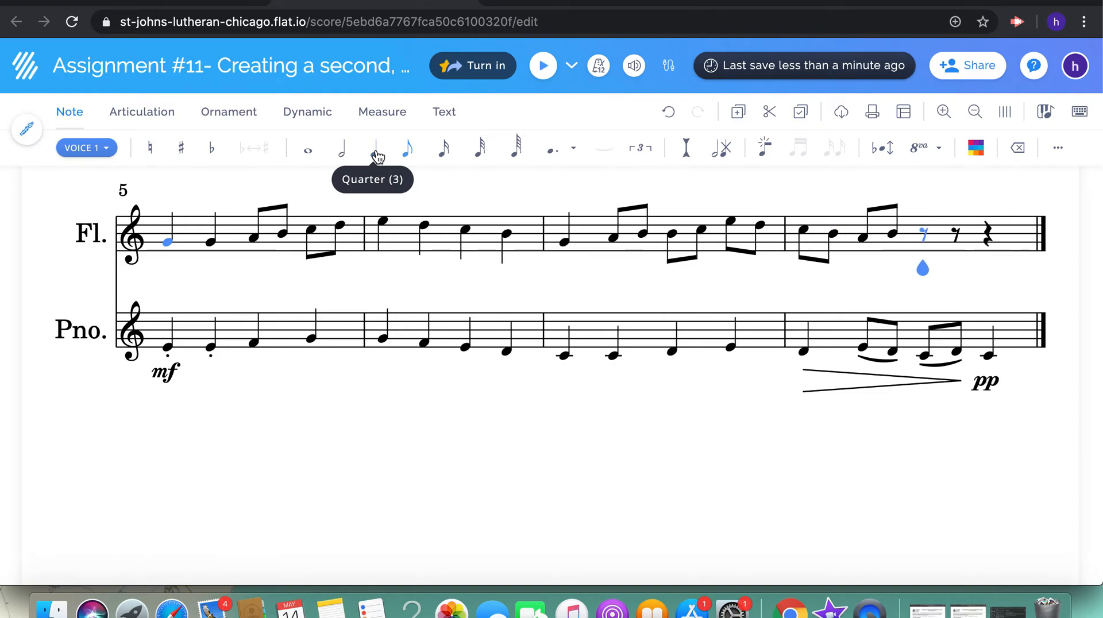
key("c")
key("g")
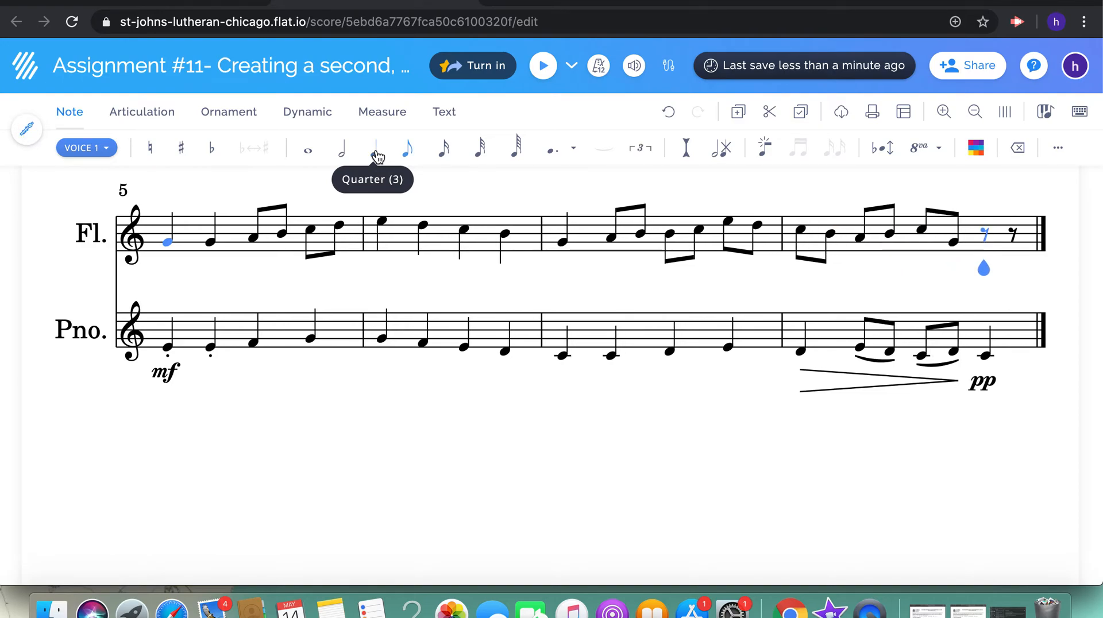
left_click(378, 156)
key("c")
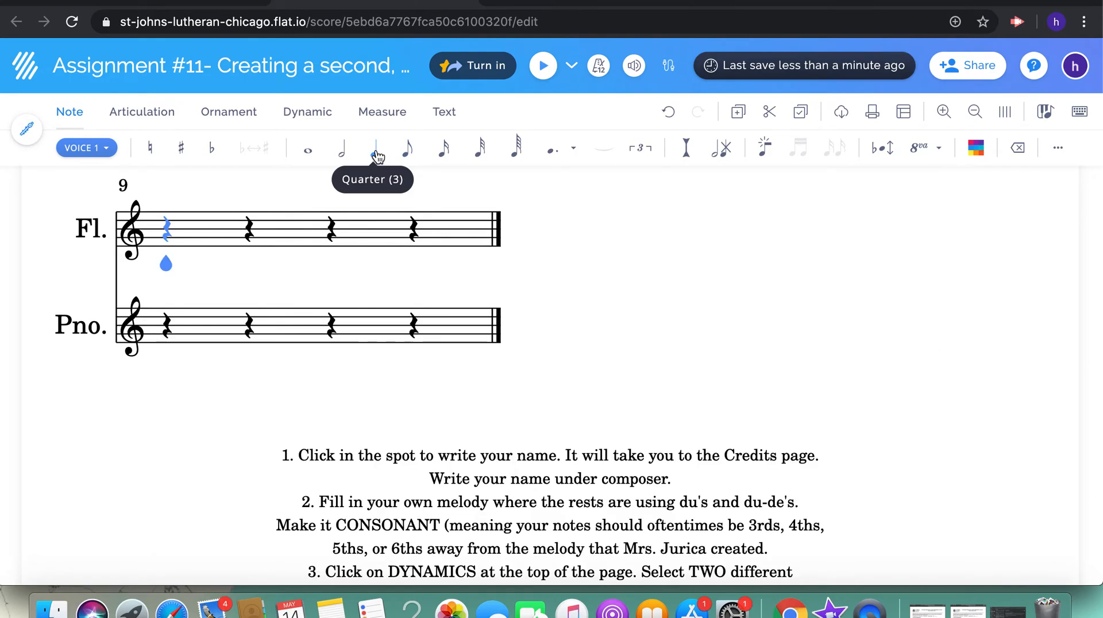
Delete the extra empty measure 9 from the end of the score
left_click(381, 114)
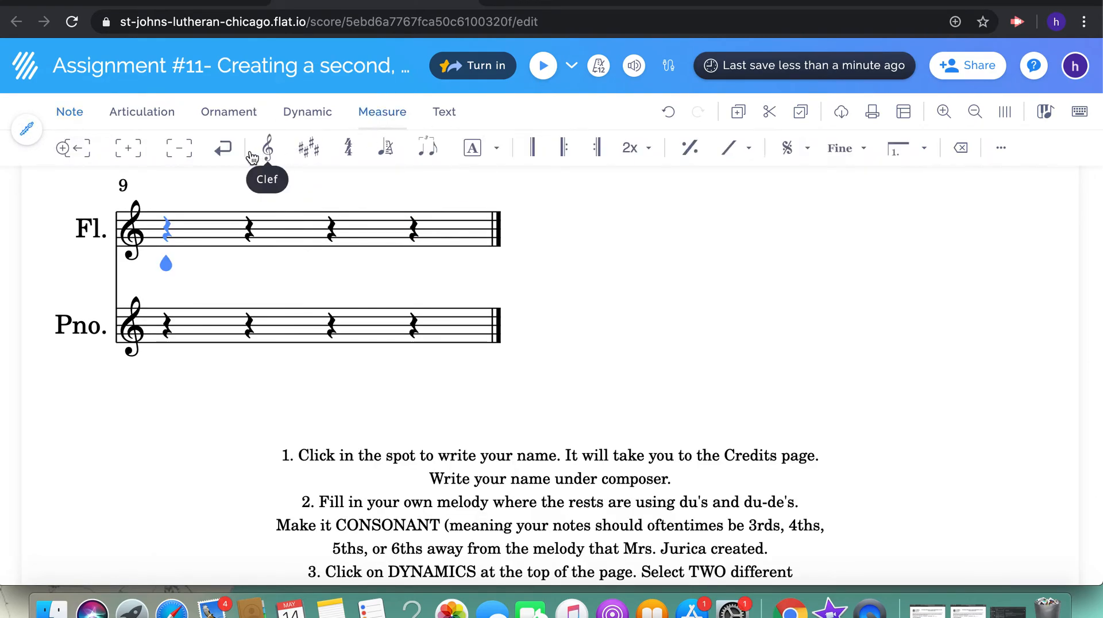
left_click(178, 147)
scroll(350, 264, "up", 3)
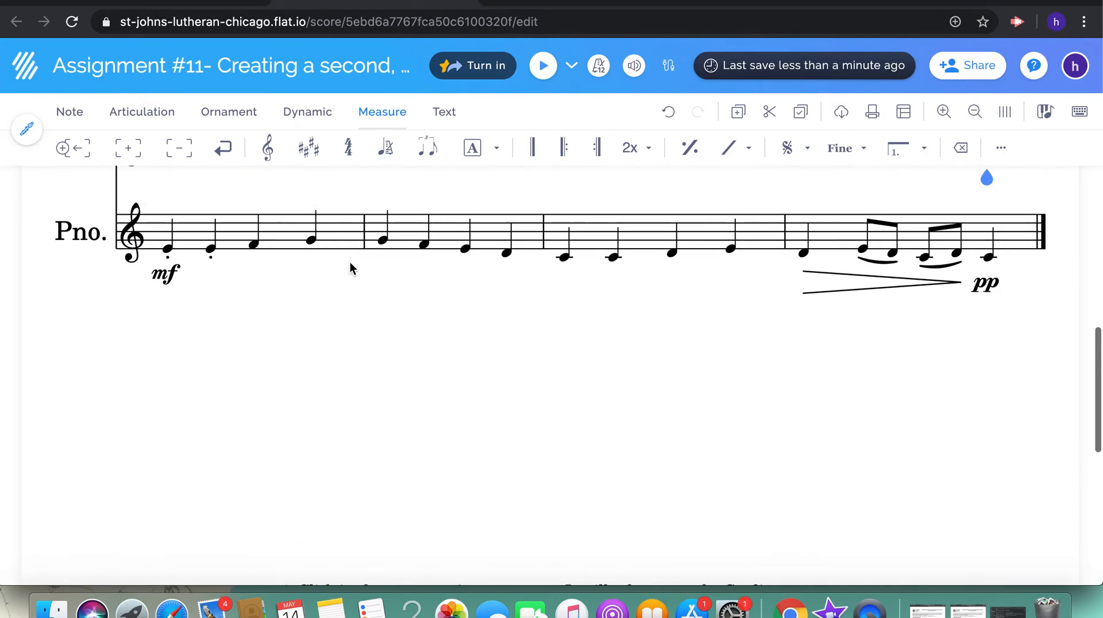
scroll(350, 269, "up", 3)
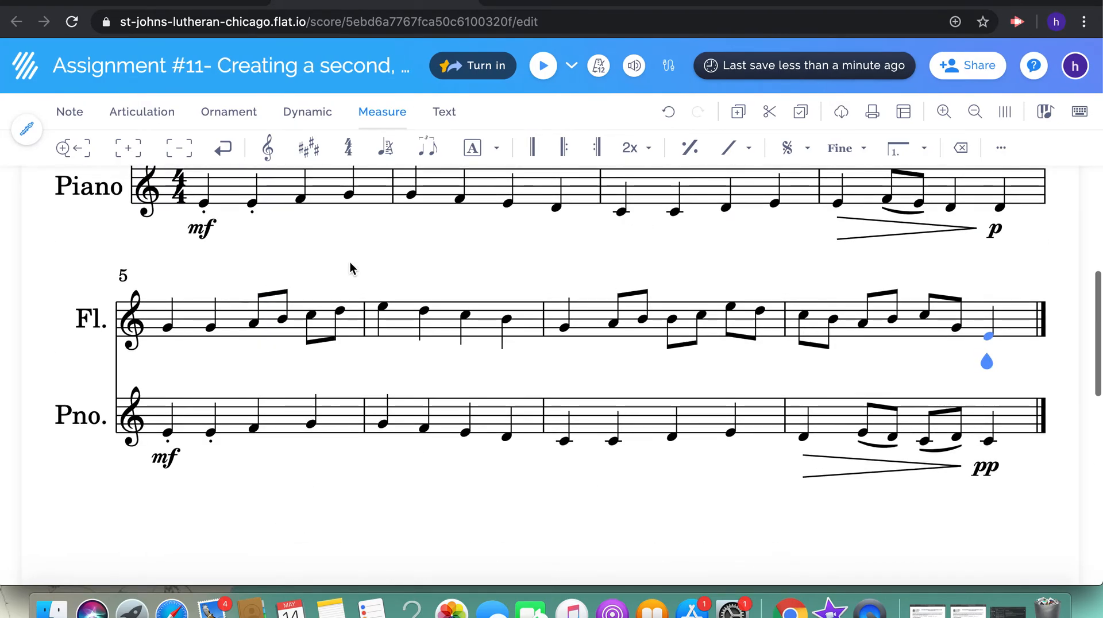
Play the flute and piano parts together from the start of measure 5 to check their harmony
left_click(168, 329)
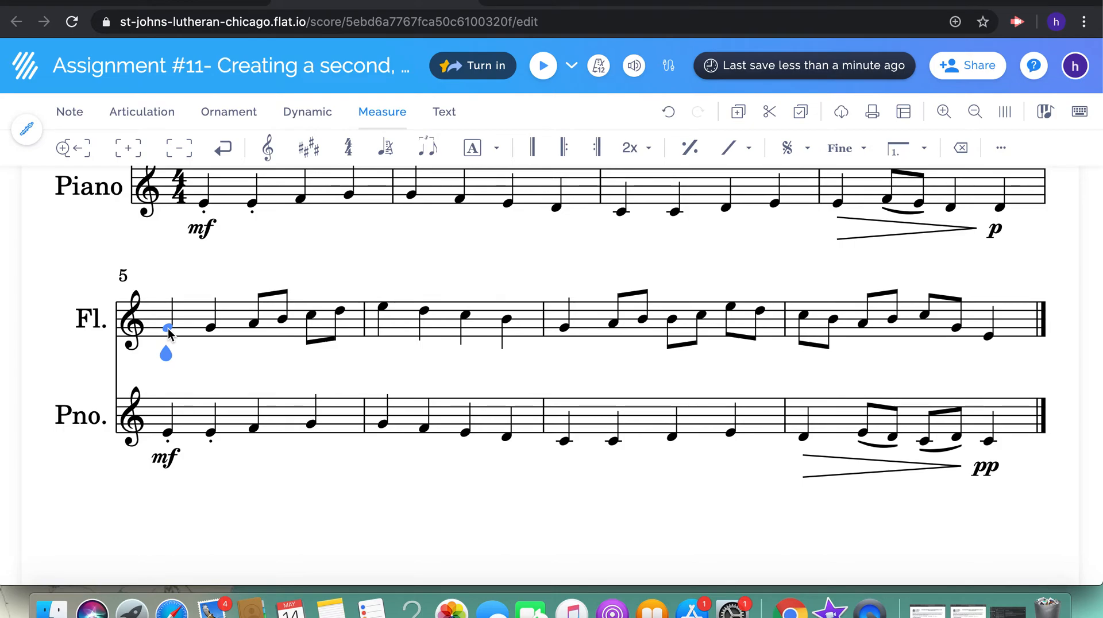
left_click(542, 65)
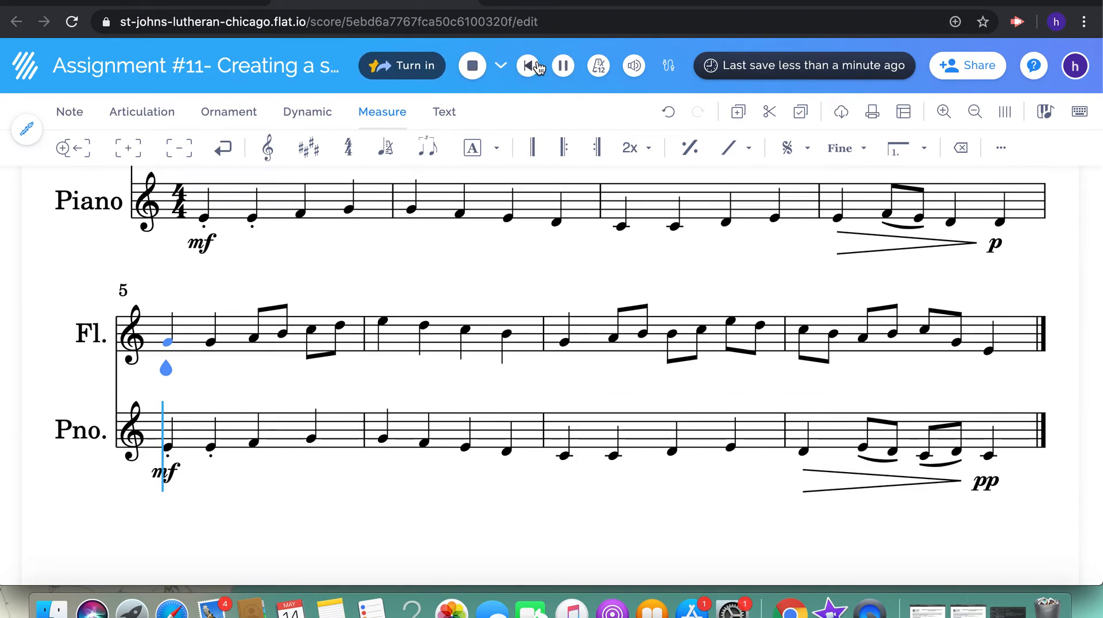
left_click(528, 66)
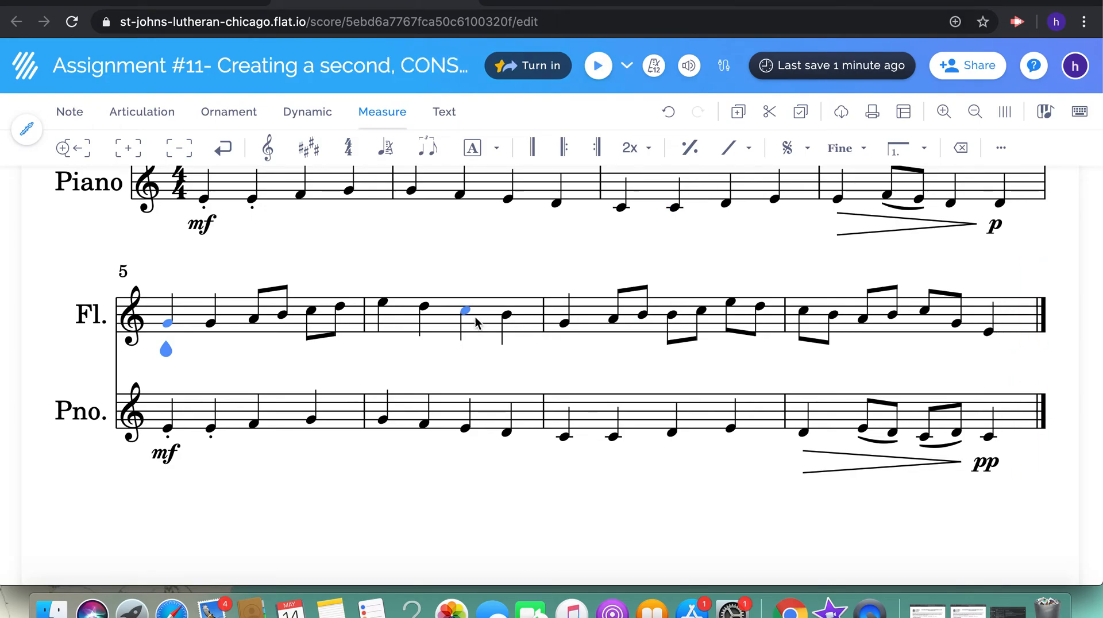
Replace the staccato marks on the first two piano notes of measure 1 with tenuto marks
scroll(476, 319, "up", 2)
left_click(206, 327)
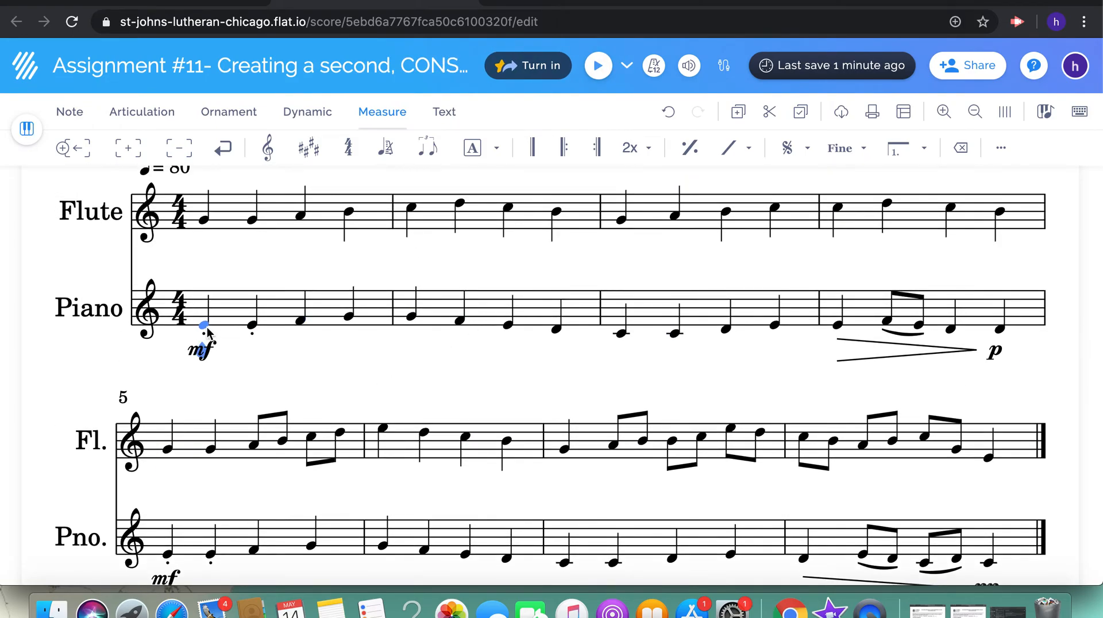
left_click(145, 114)
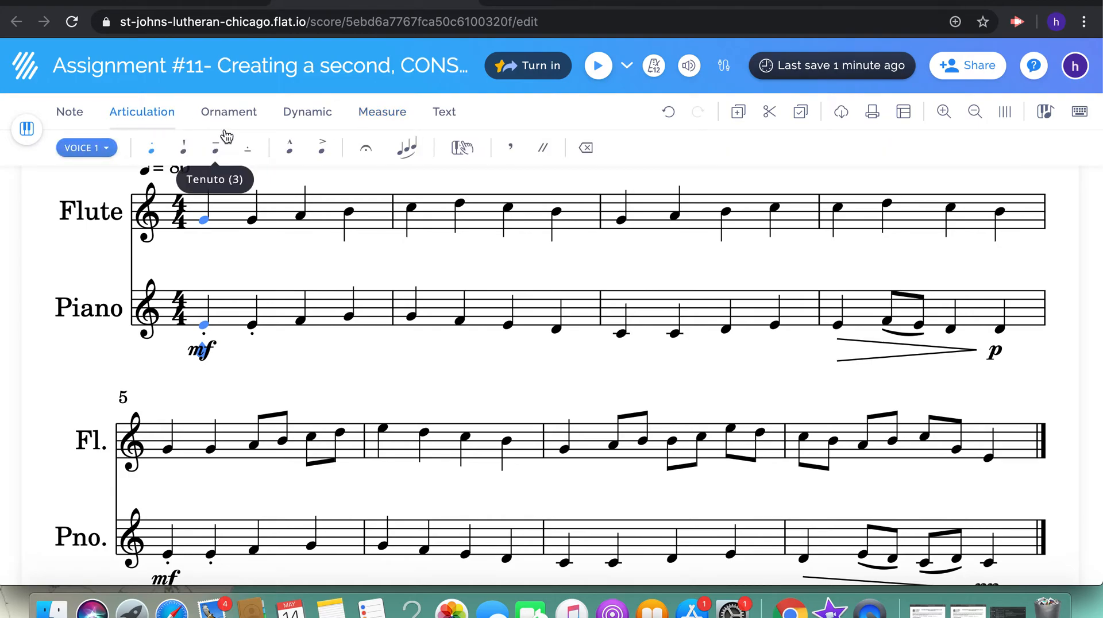
key("Right")
left_click(153, 150)
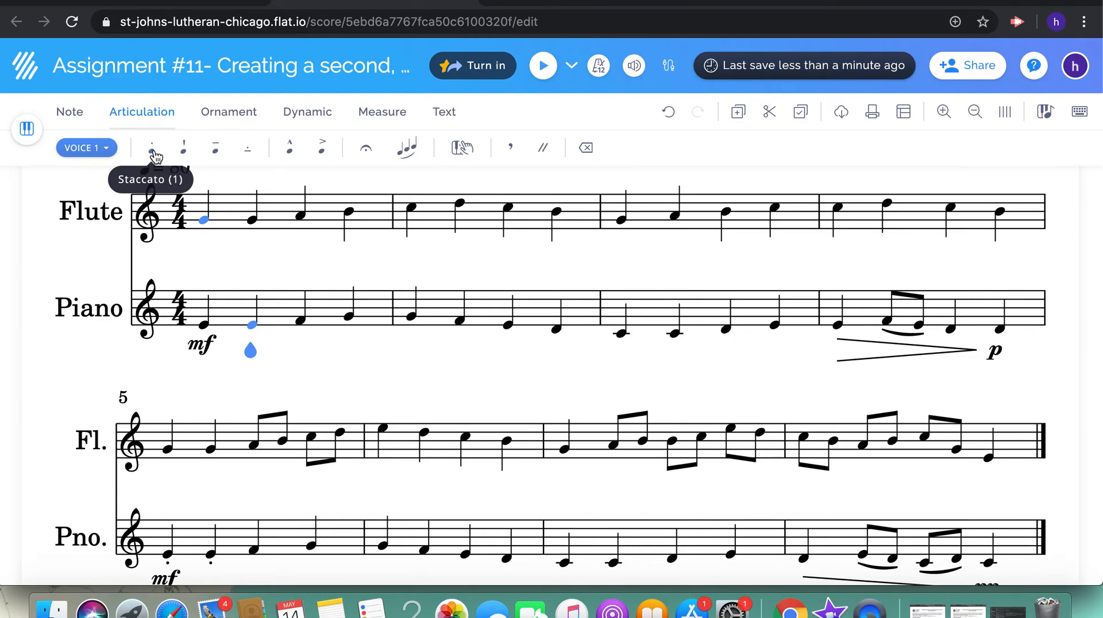
left_click(215, 150)
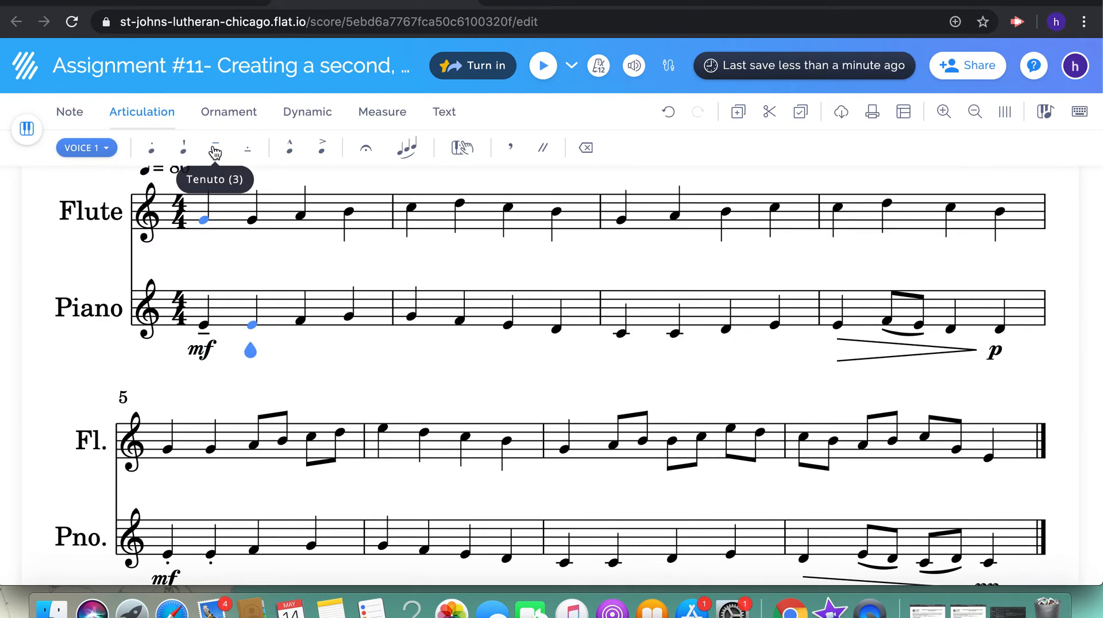
left_click(215, 151)
Add tenuto marks to the first two flute G notes in measure 1
left_click(204, 221)
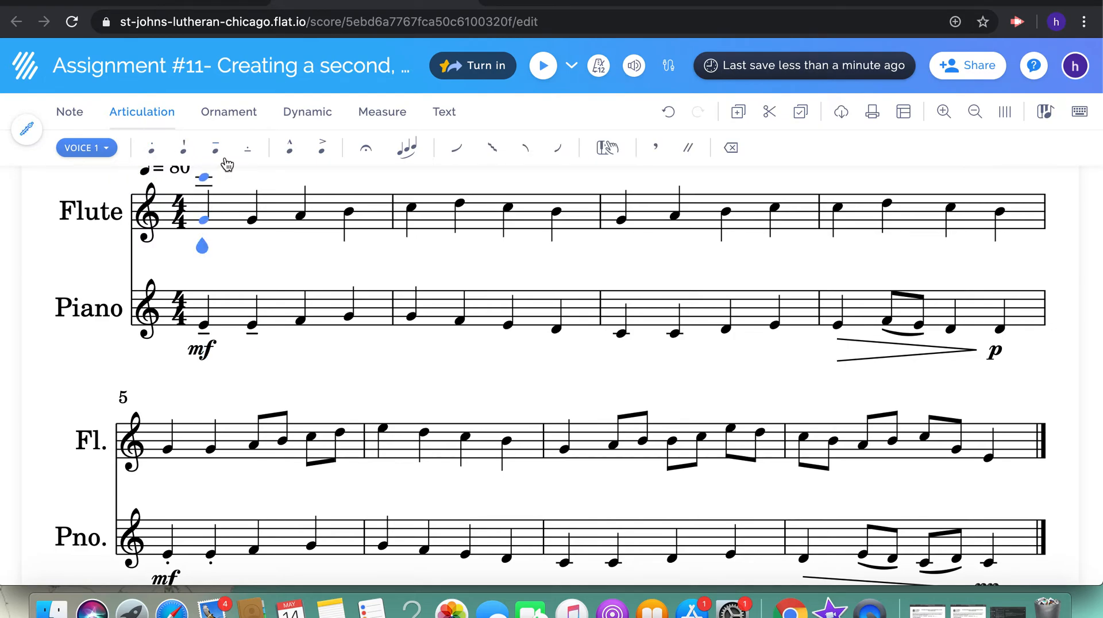
left_click(216, 150)
left_click(216, 152)
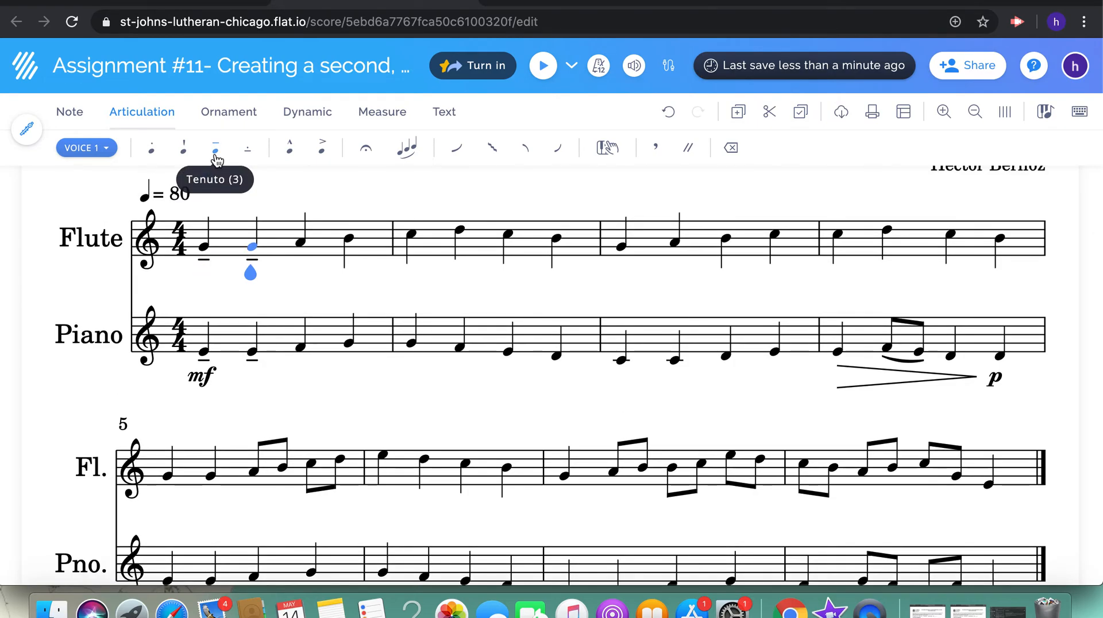
Mark the first flute note of measure 1 with a mezzo-forte (mf) dynamic
key("Left")
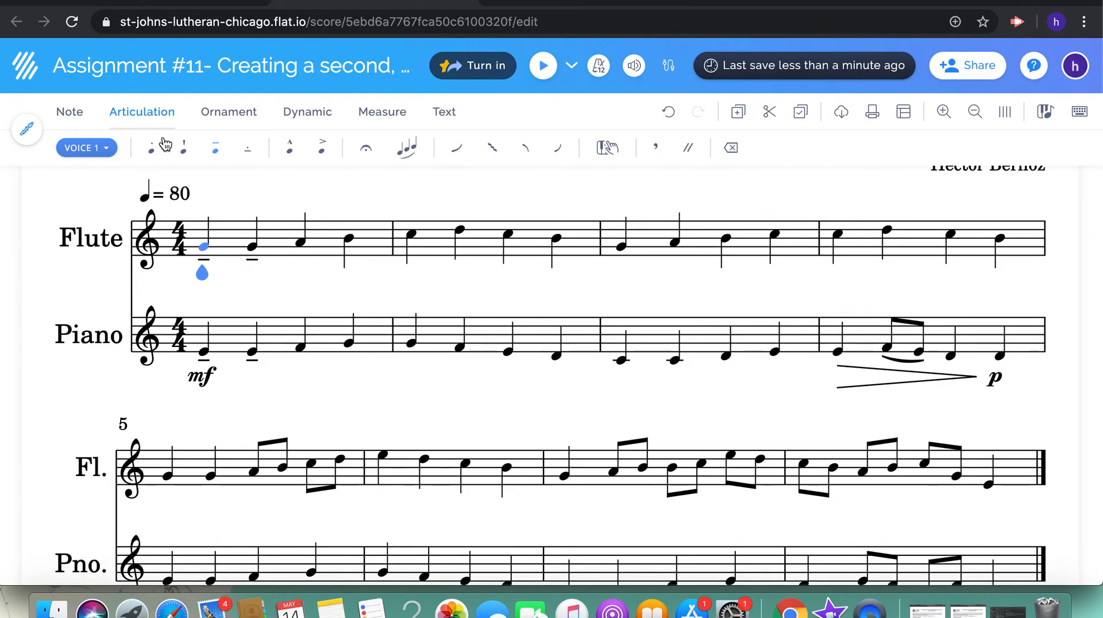
left_click(226, 115)
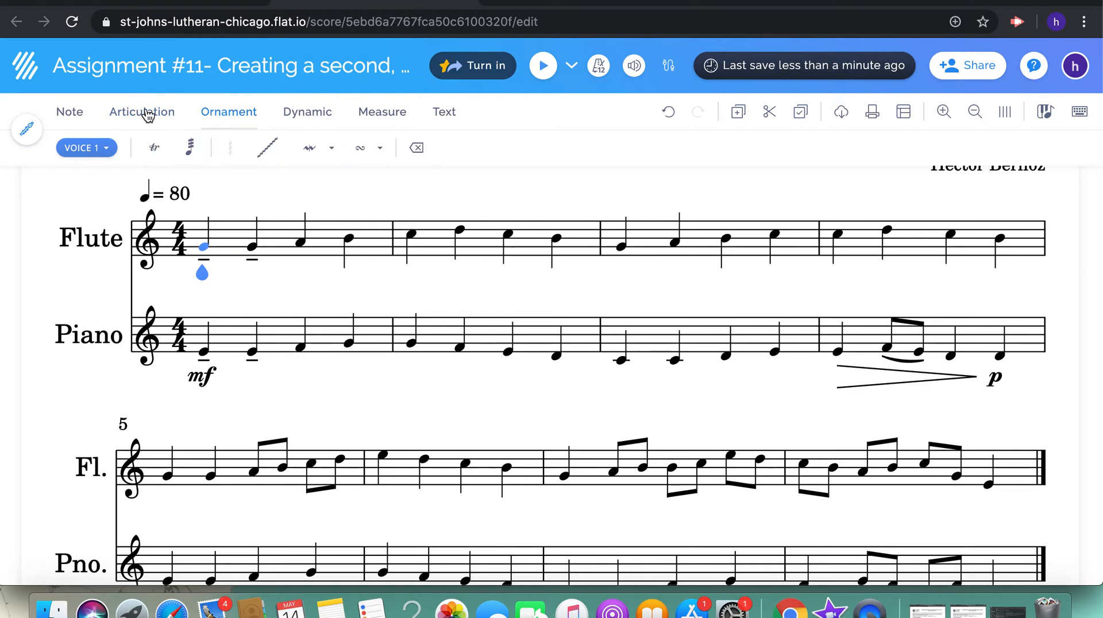
left_click(308, 117)
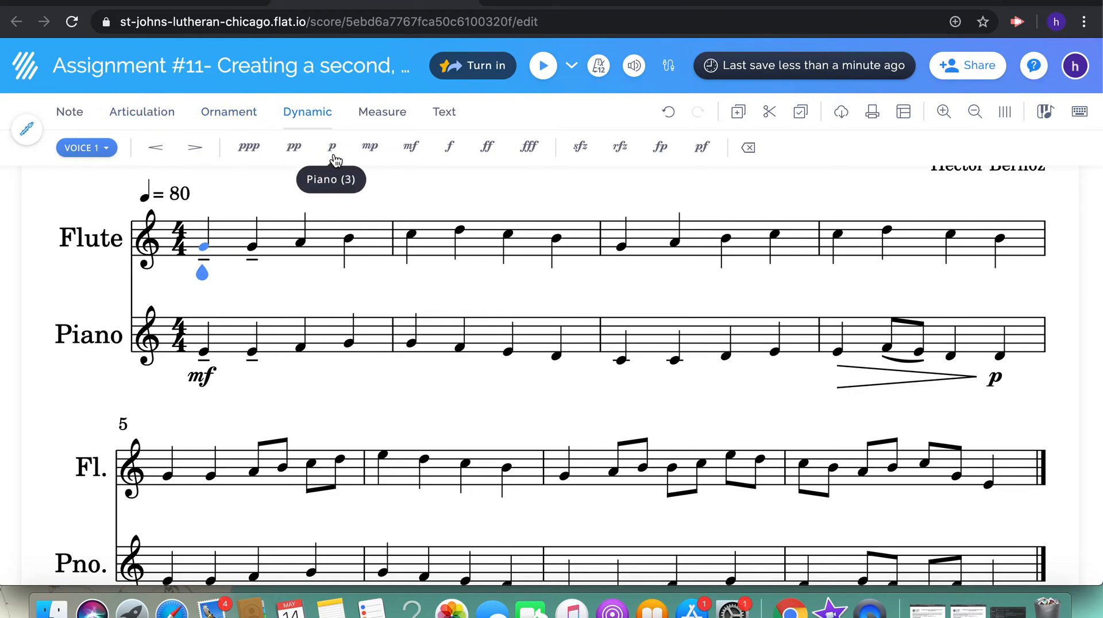
left_click(411, 150)
Add a decrescendo under flute measure 4, ending just before its last note, and mark that note piano (p)
key("Right")
key("Right")
key("Right")
key("Right")
key("Right")
key("Right")
key("Right")
key("Right")
key("Right")
key("Right")
key("Right")
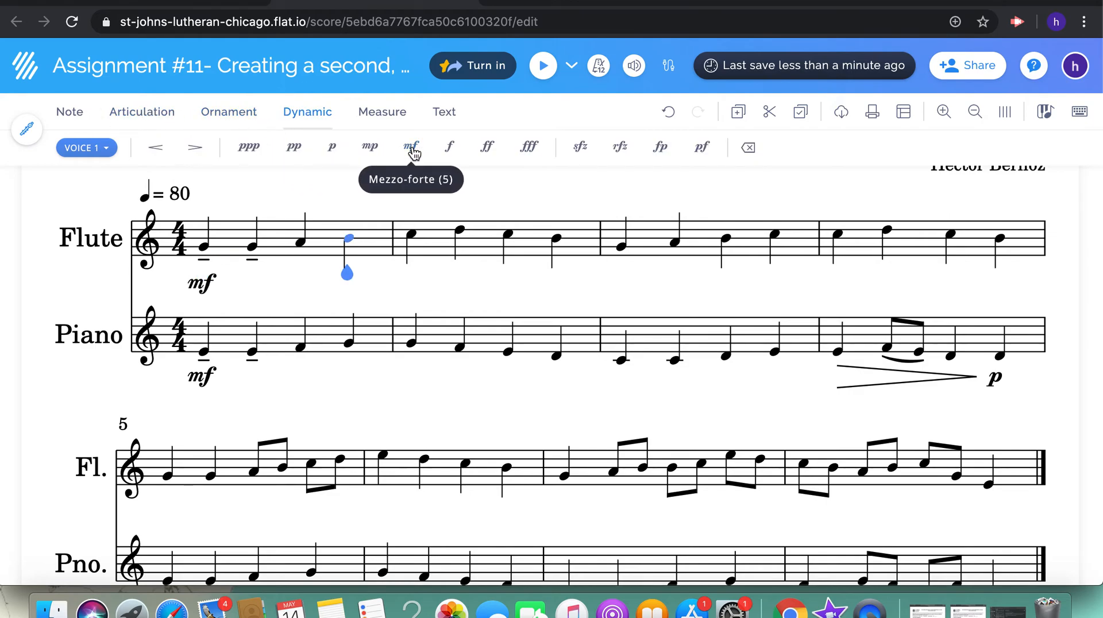
key("Right")
left_click(195, 148)
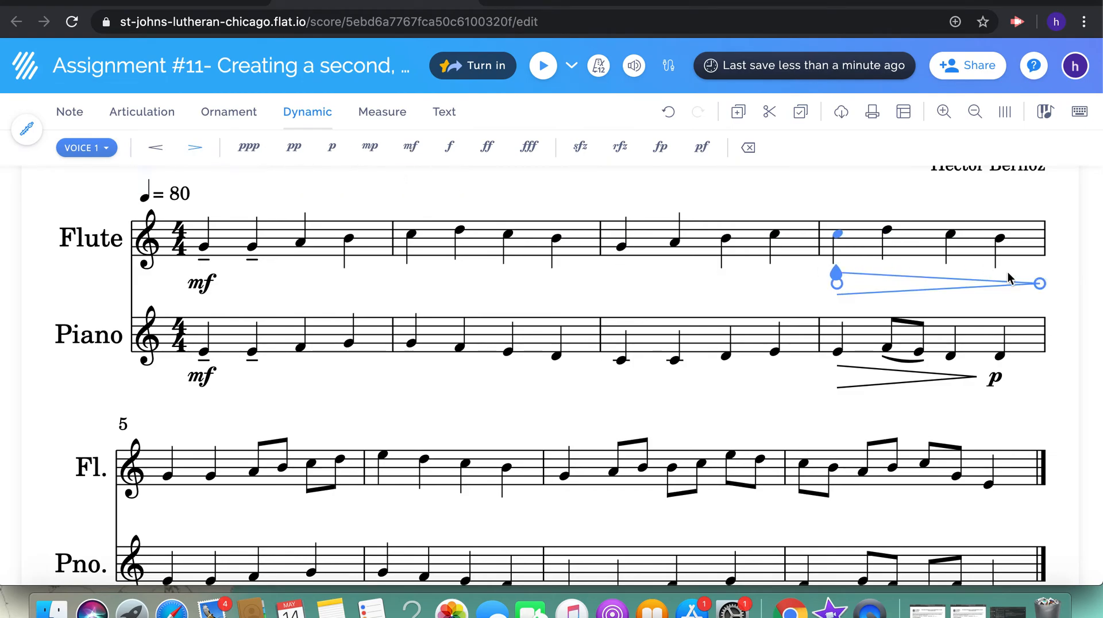
left_click_drag(1042, 283, 988, 279)
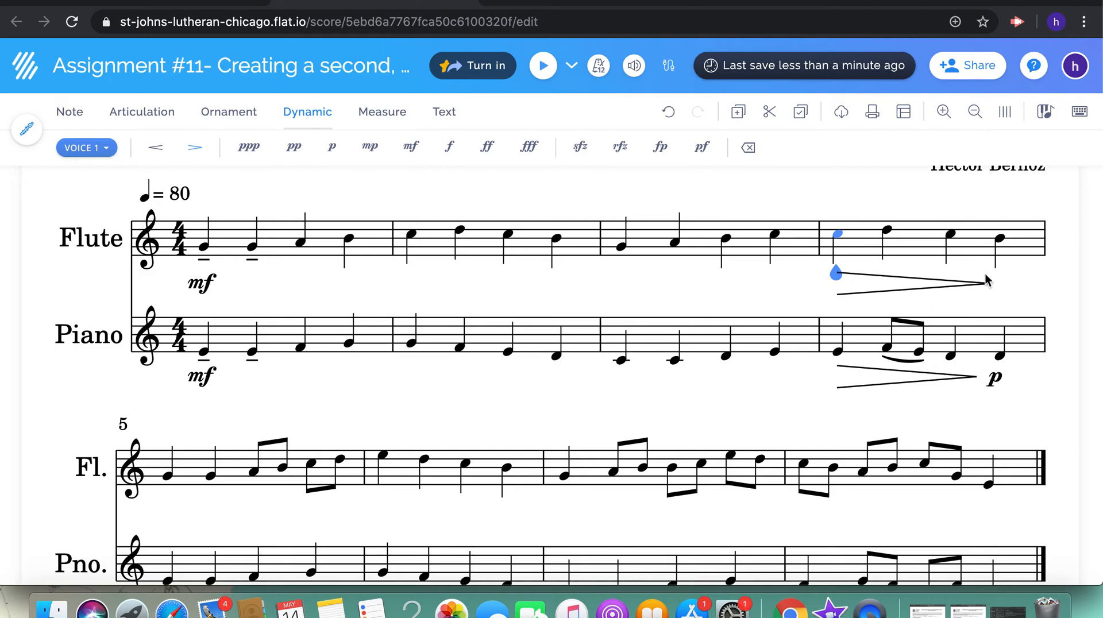
left_click(999, 239)
left_click(332, 148)
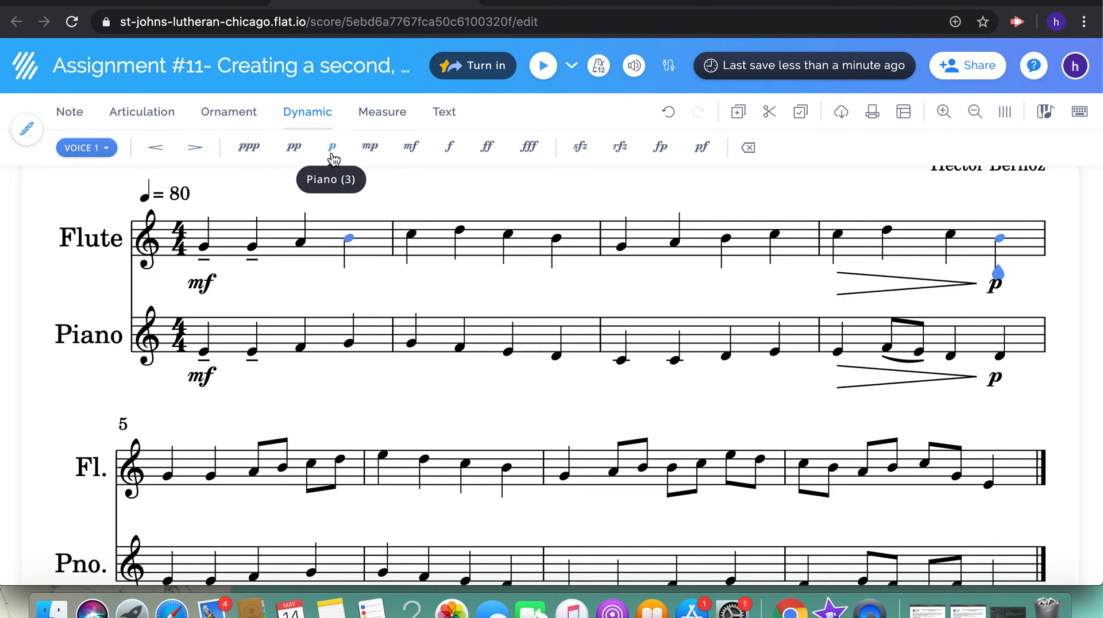
Slur the first two piano notes of measure 5 together and remove their staccato marks
key("Right")
scroll(336, 462, "down", 3)
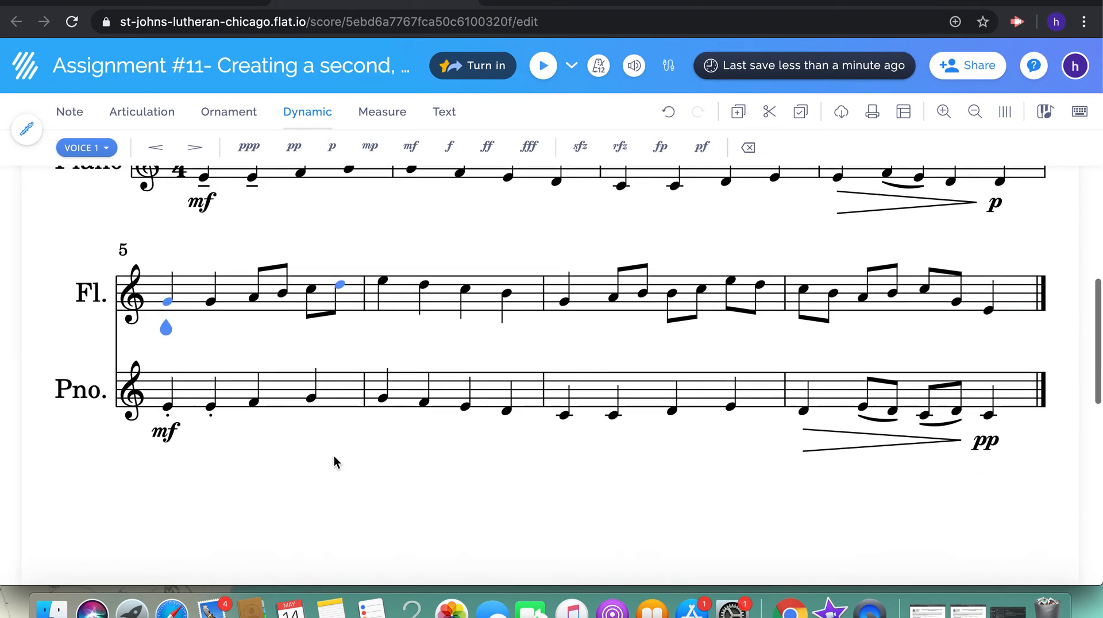
left_click(170, 407)
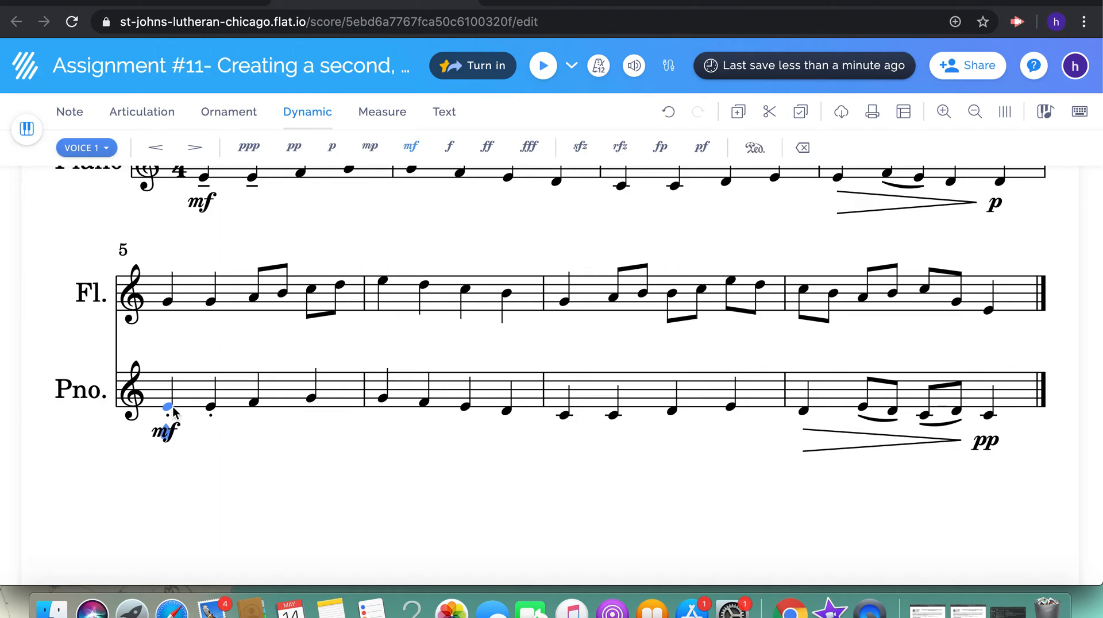
left_click_drag(174, 412, 233, 402)
left_click(151, 108)
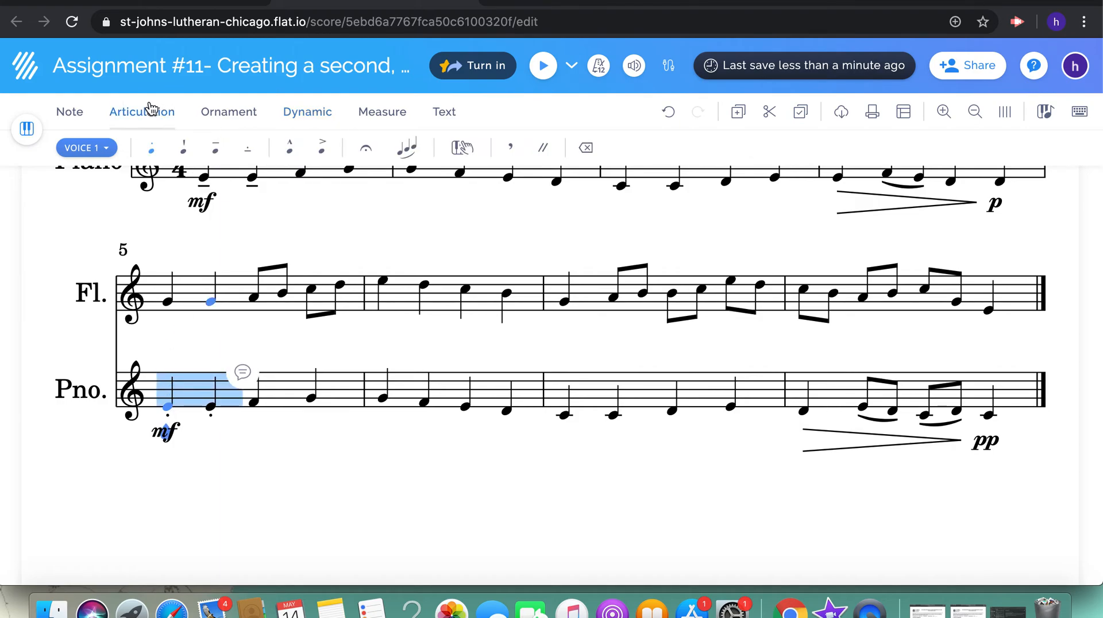
key("s")
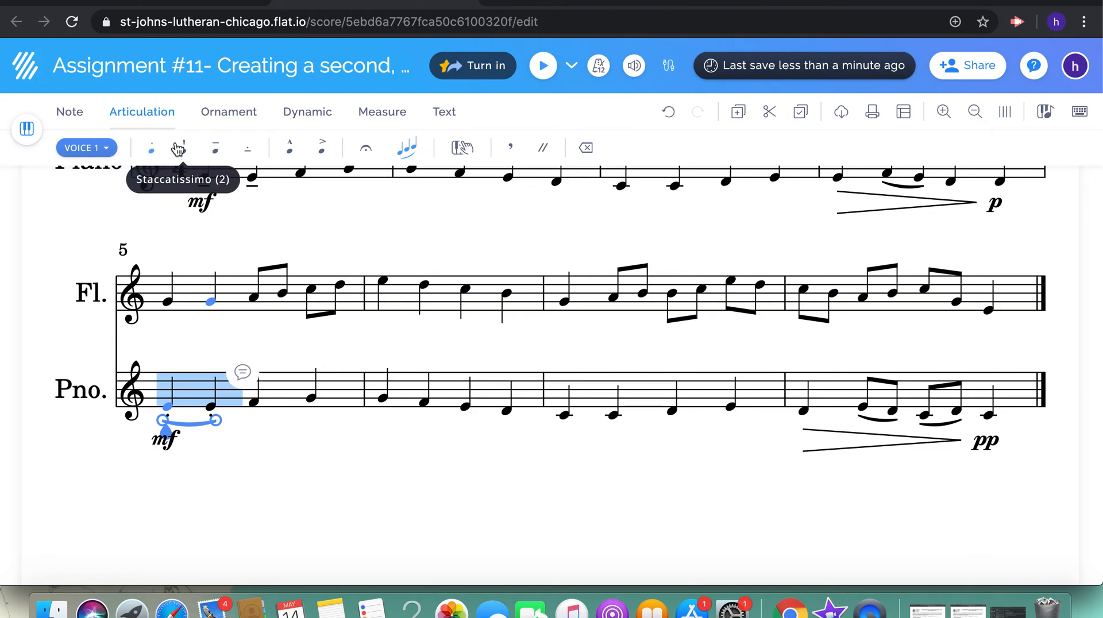
left_click(152, 155)
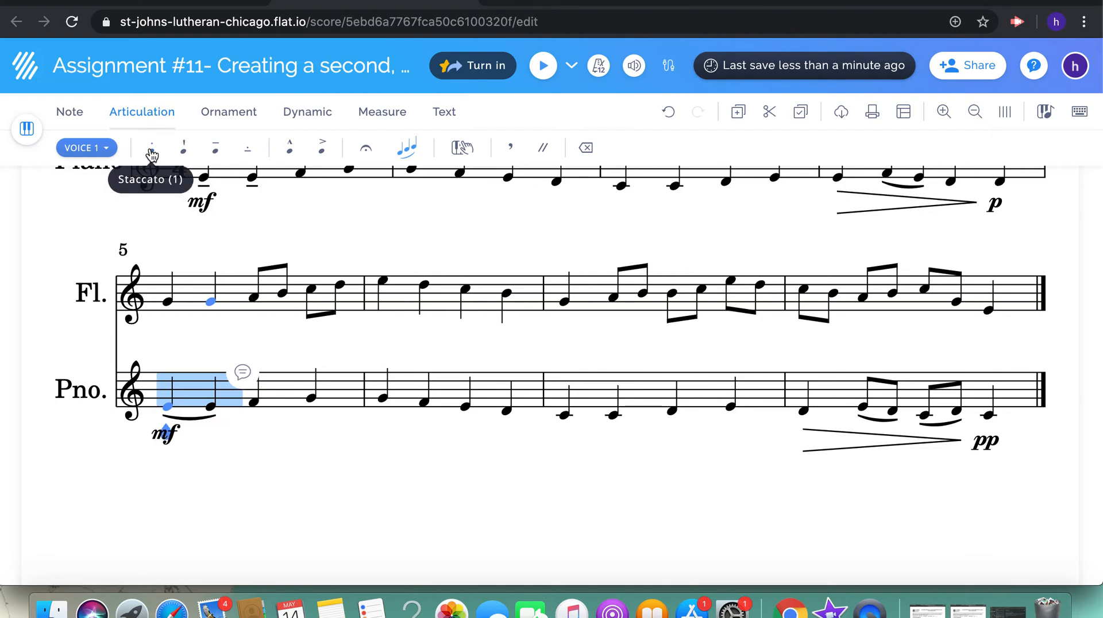
Remove the slur joining the first two piano notes of measure 5
left_click(152, 155)
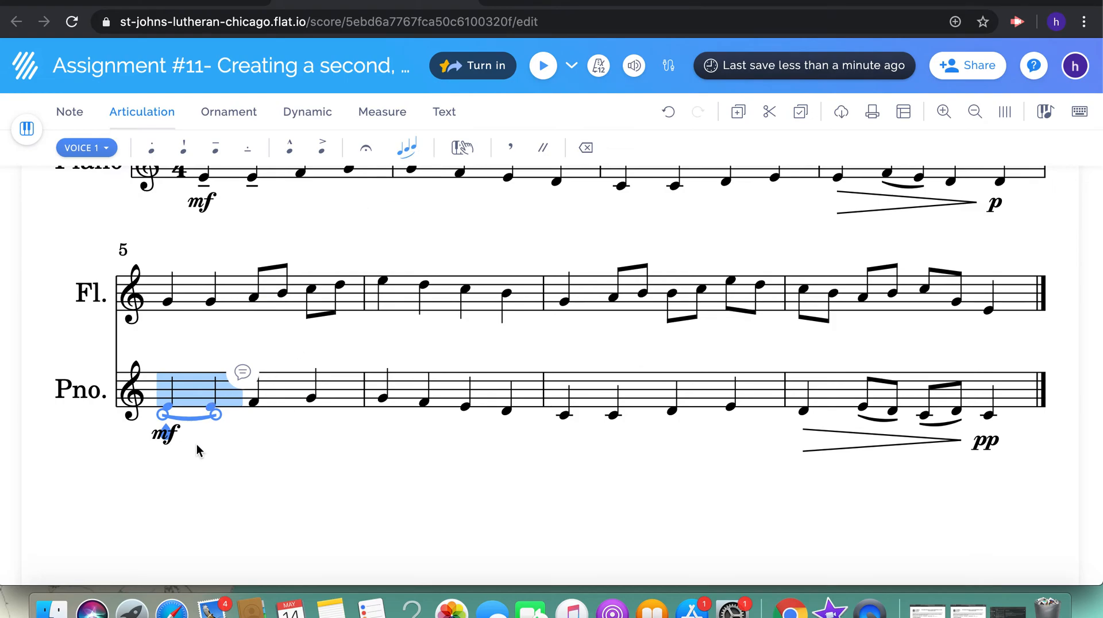
left_click(164, 417)
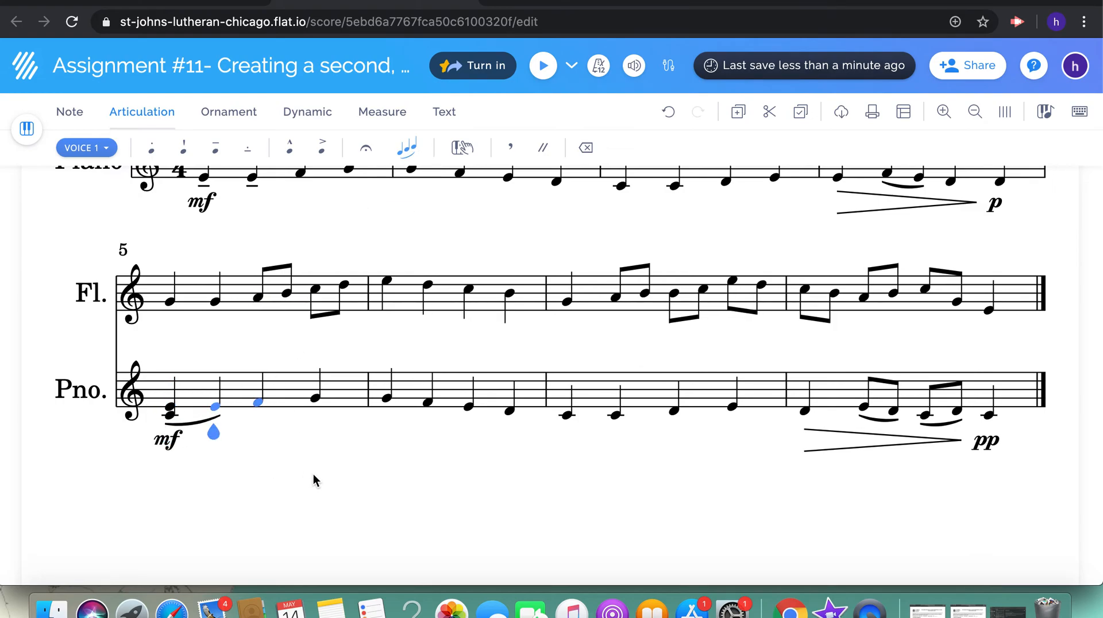
scroll(312, 474, "down", 3)
left_click(199, 244)
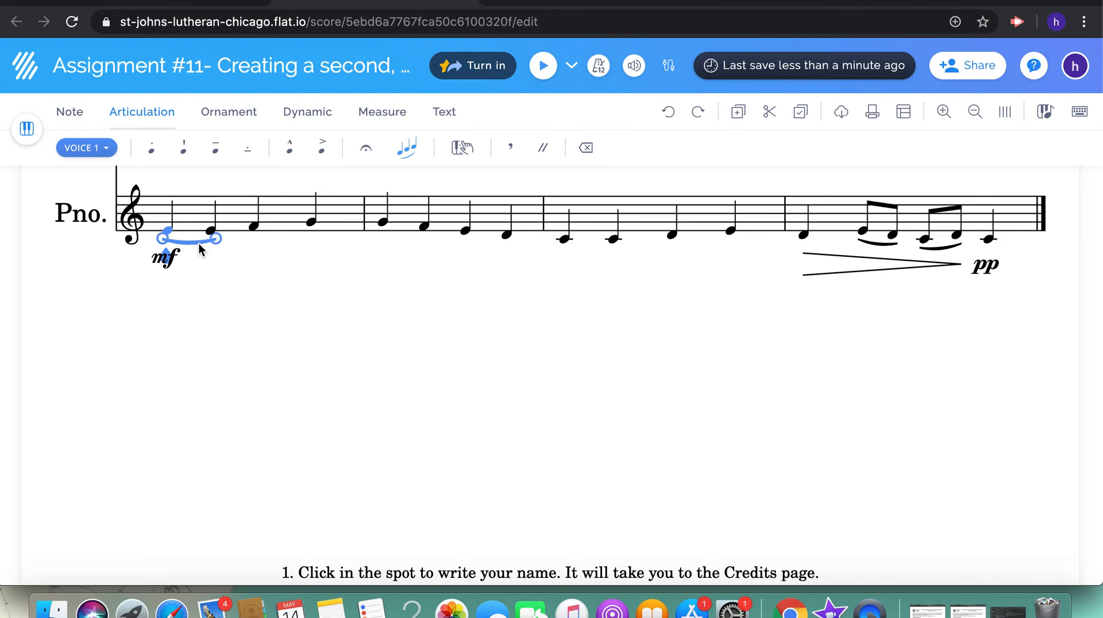
key("BackSpace")
scroll(198, 243, "up", 2)
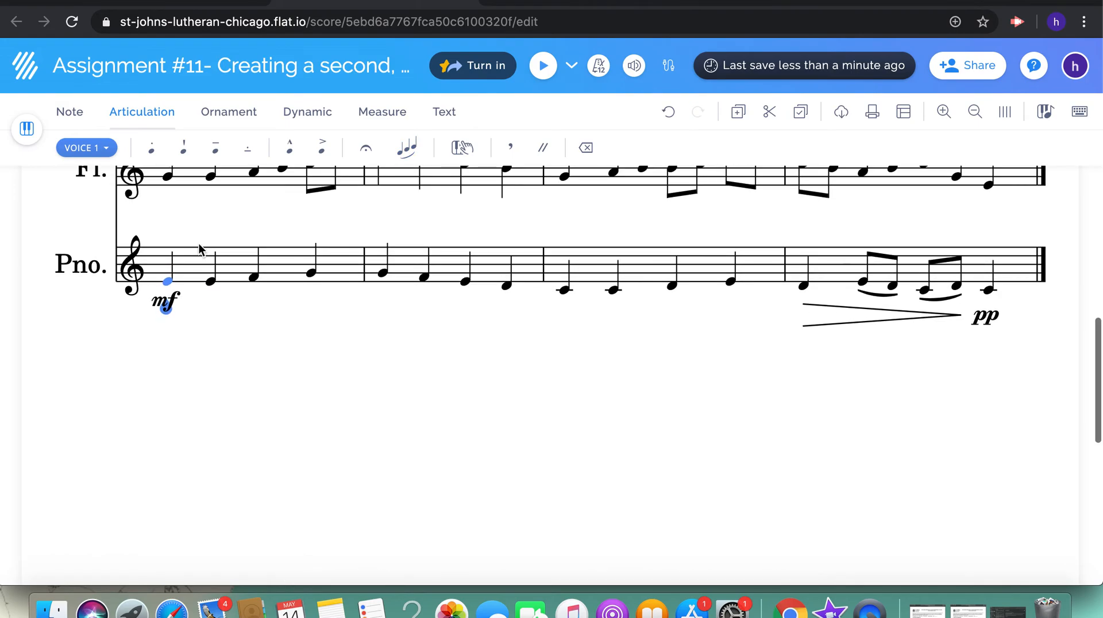
Add tenuto marks to the first two piano notes of measure 5
left_click(216, 149)
key("Right")
left_click(216, 151)
Add tenuto marks to the first two flute G notes of measure 5
scroll(235, 319, "up", 3)
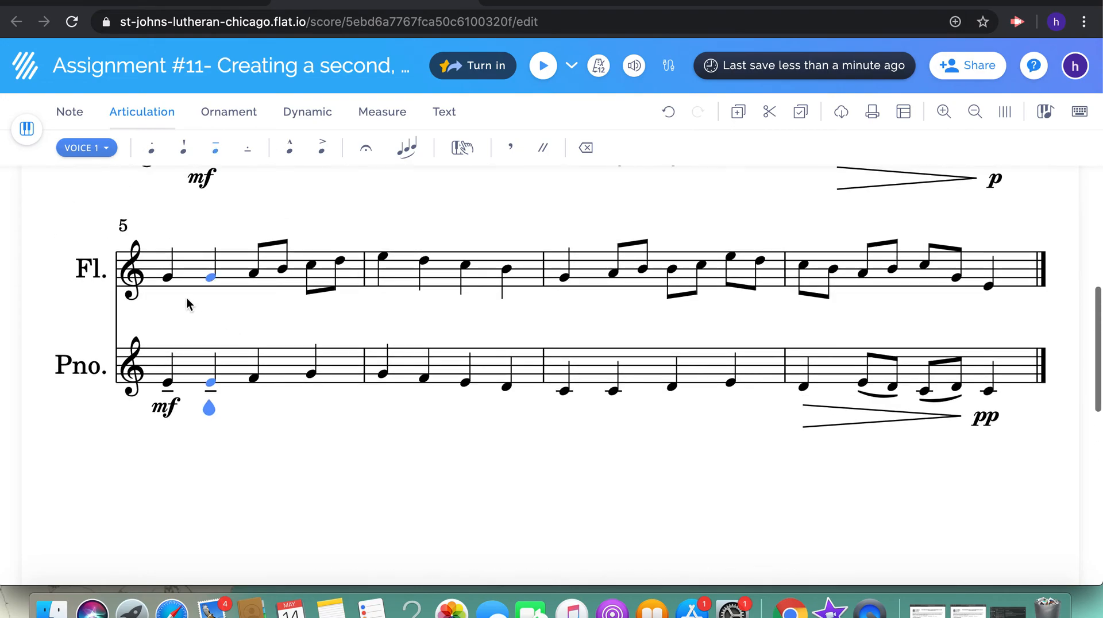
left_click(171, 280)
key("3")
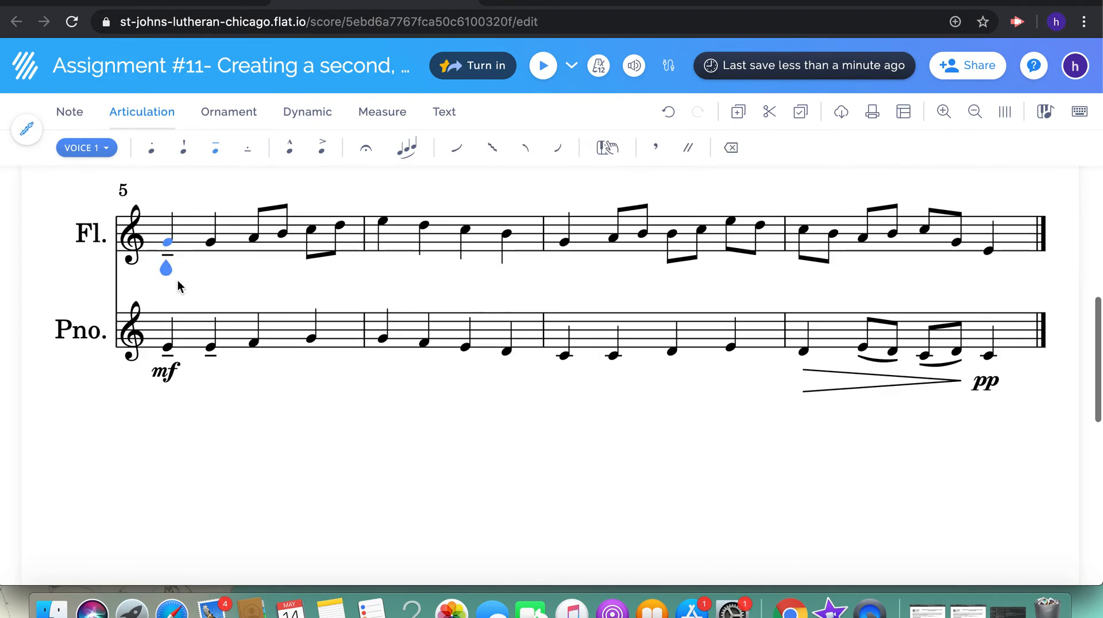
left_click(213, 247)
key("3")
Mark the first flute note of measure 5 with a mezzo-forte (mf) dynamic
left_click(168, 242)
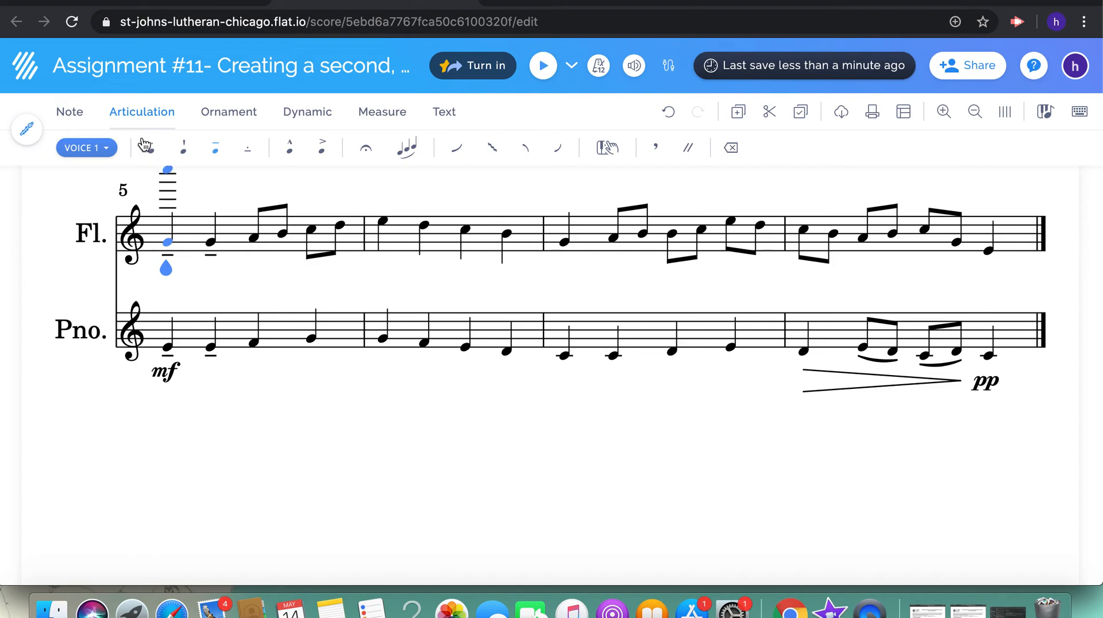
scroll(294, 173, "up", 3)
left_click(298, 170)
left_click(308, 113)
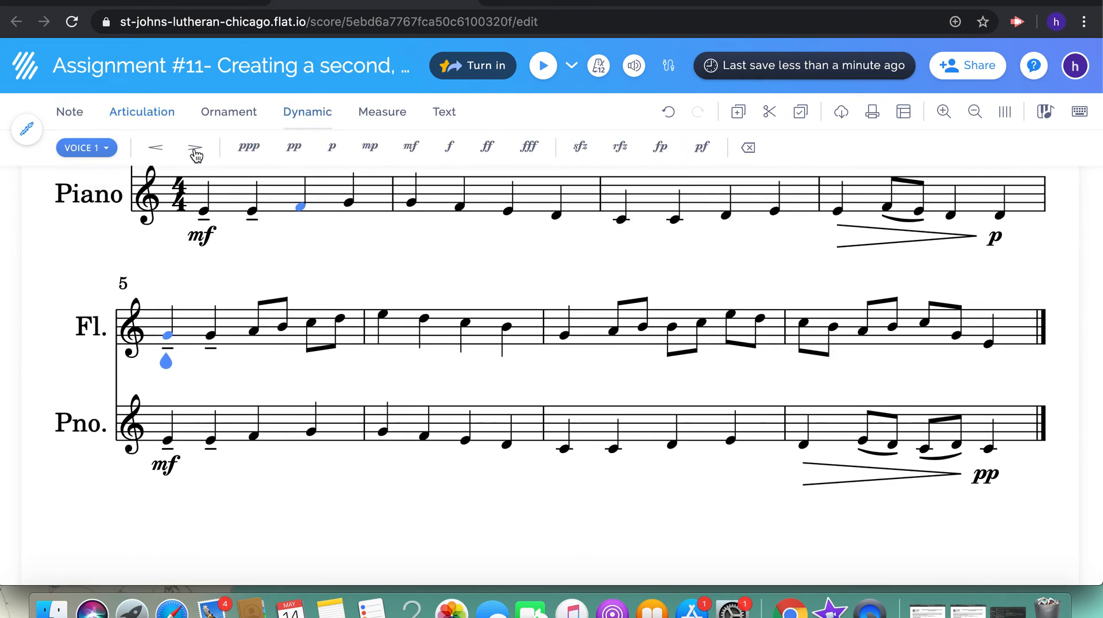
left_click(414, 150)
Slur each of the two eighth-note pairs in flute measure 5, A to B and C to D
key("Right")
key("Right")
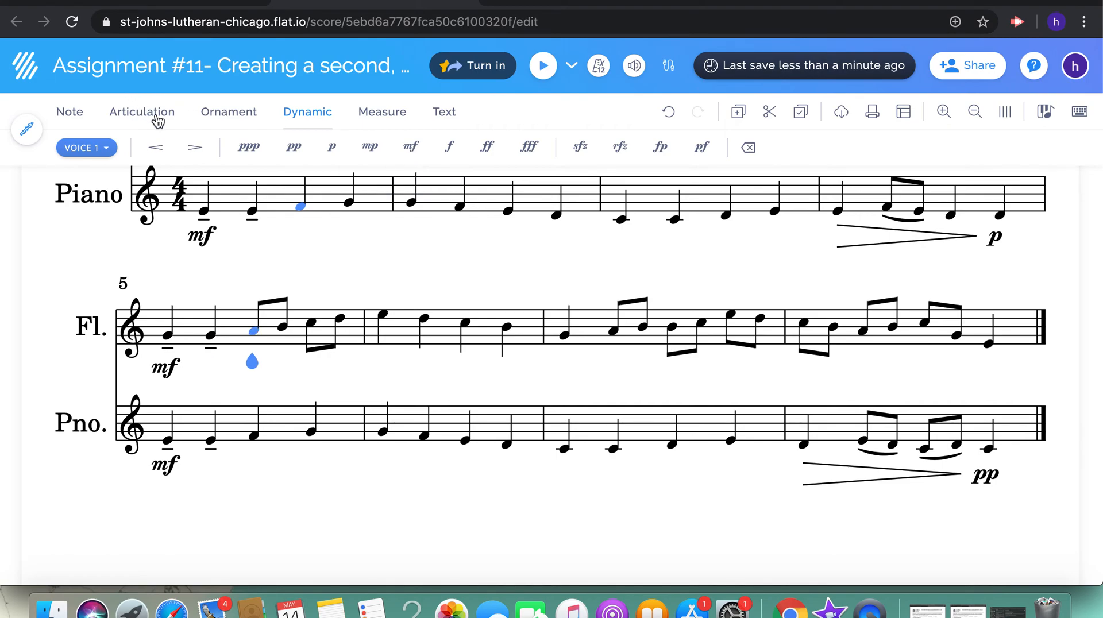
left_click(158, 119)
key("s")
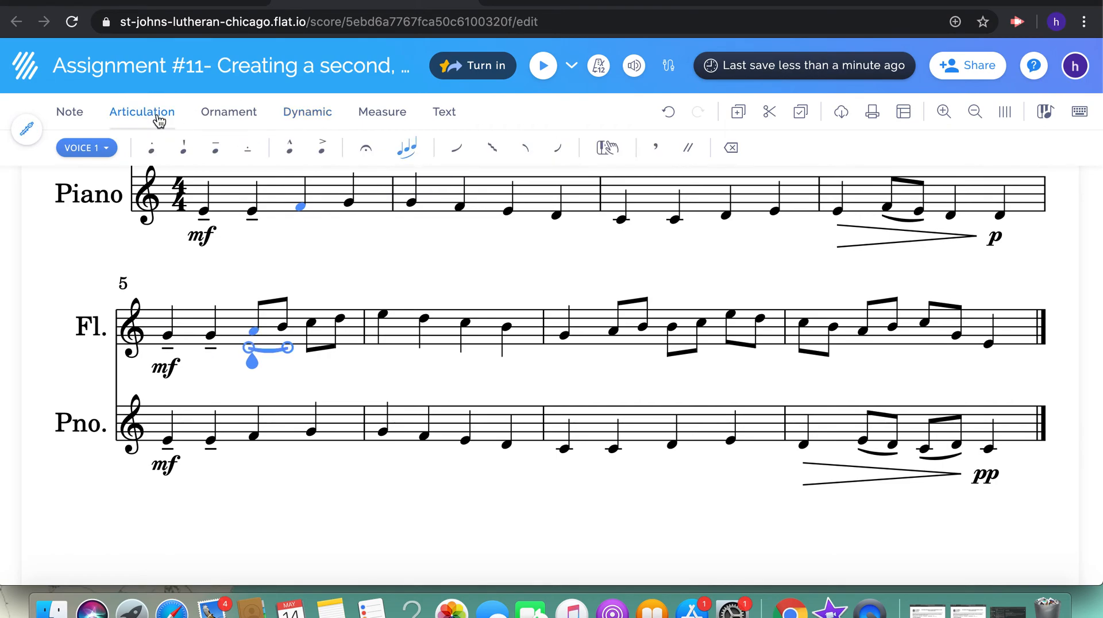
key("Right")
key("s")
key("Left")
key("s")
key("Right")
Slur each of the three eighth-note pairs in flute measure 7
key("Right")
key("s")
key("Right")
key("Right")
key("Right")
key("Right")
Slur each of the three eighth-note pairs in flute measure 8
key("Right")
key("Right")
key("Right")
key("s")
key("Right")
key("Right")
key("s")
key("Right")
key("Right")
key("s")
key("Right")
key("Right")
key("s")
key("Right")
key("Right")
key("s")
key("Right")
key("Right")
key("s")
key("Right")
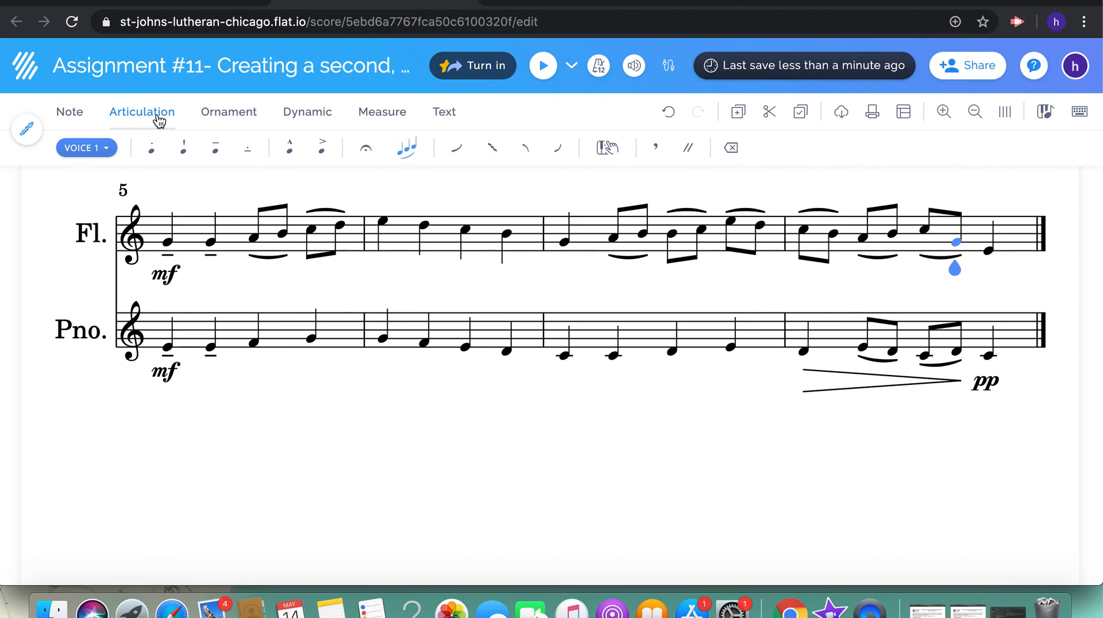
Slur the last two flute notes of measure 4 together
scroll(423, 322, "up", 5)
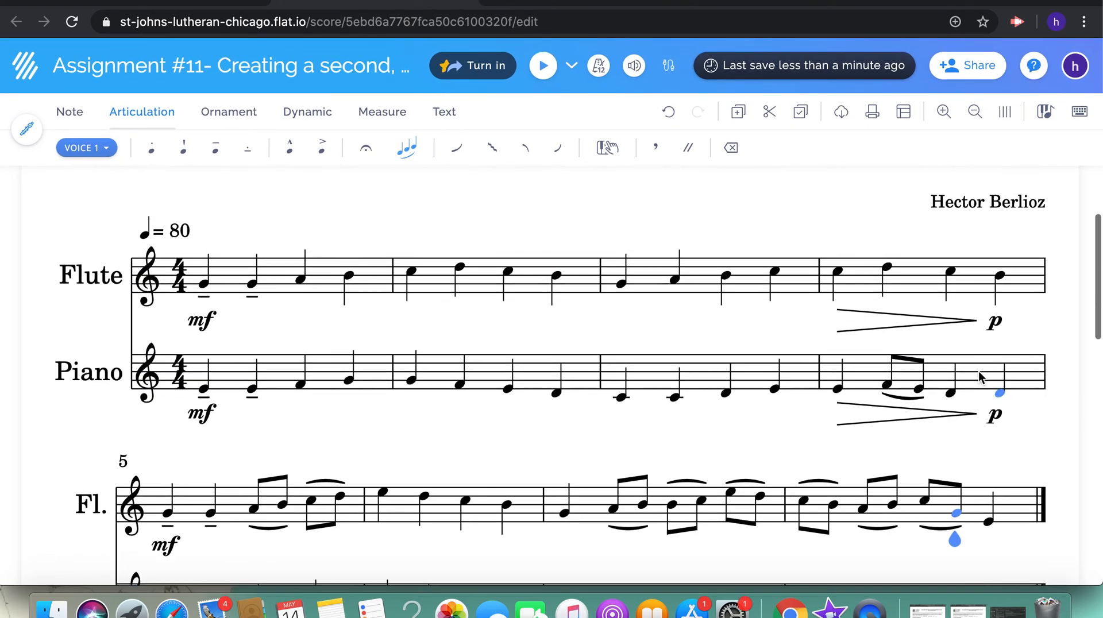
scroll(885, 269, "down", 2)
scroll(884, 268, "up", 2)
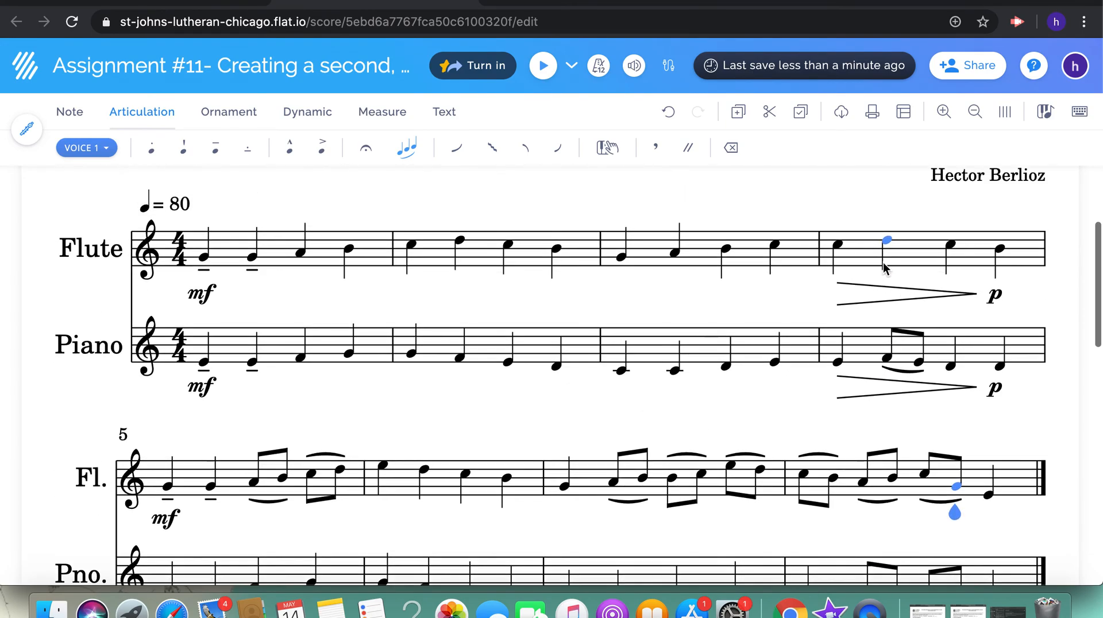
left_click(948, 243)
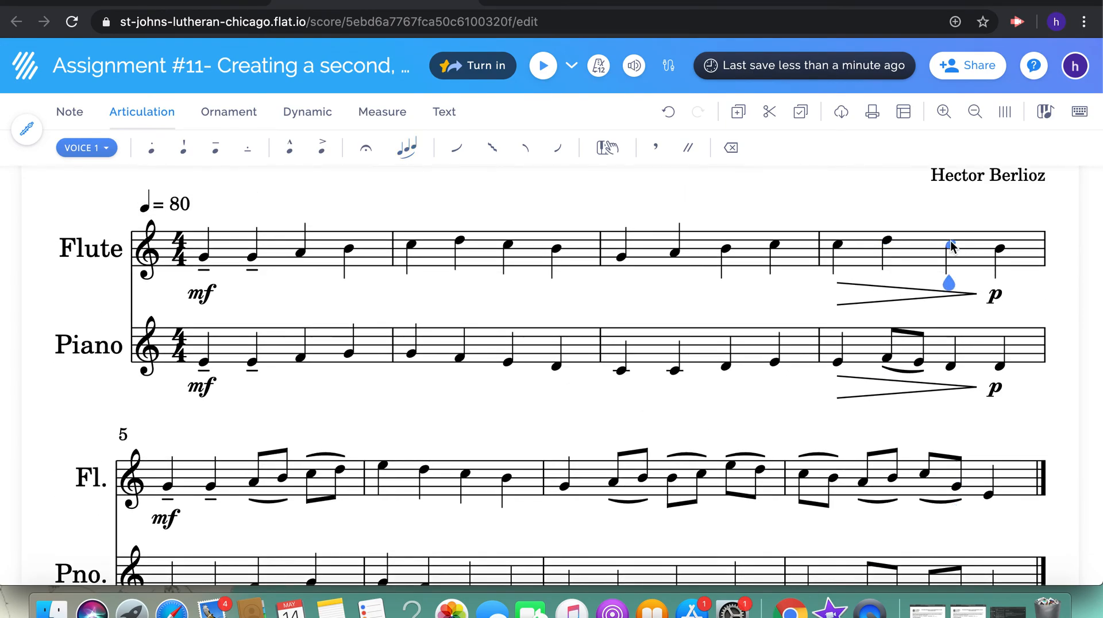
key("s")
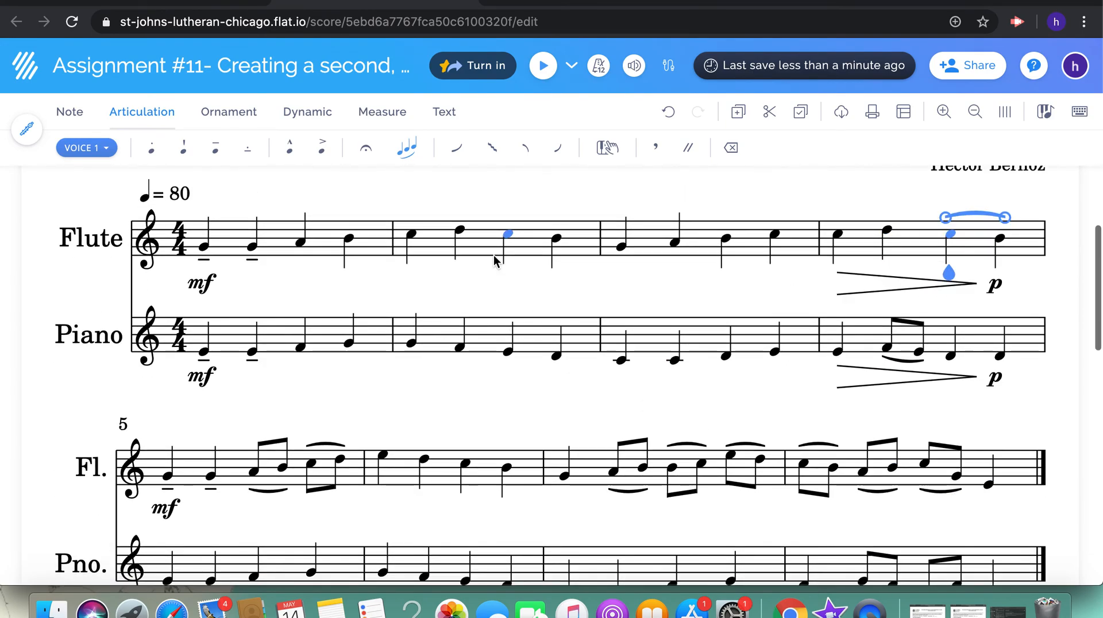
Play back the score from the first flute note of measure 1
left_click(204, 248)
left_click(543, 69)
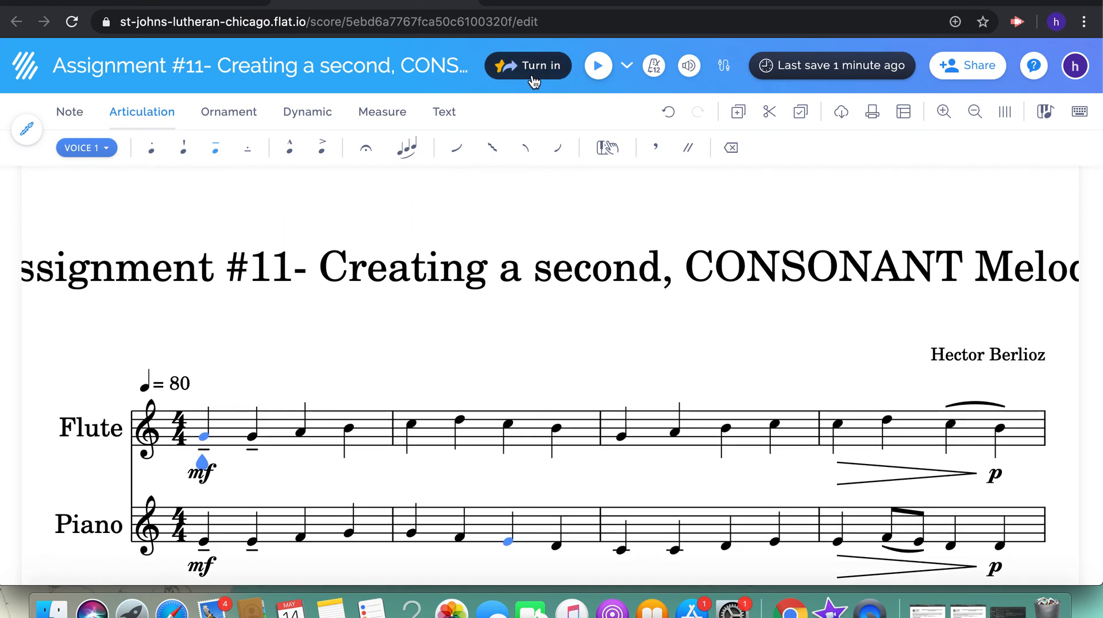
Turn in the Assignment #11 score to Google Classroom again without a comment for the teacher
left_click(534, 81)
left_click(705, 501)
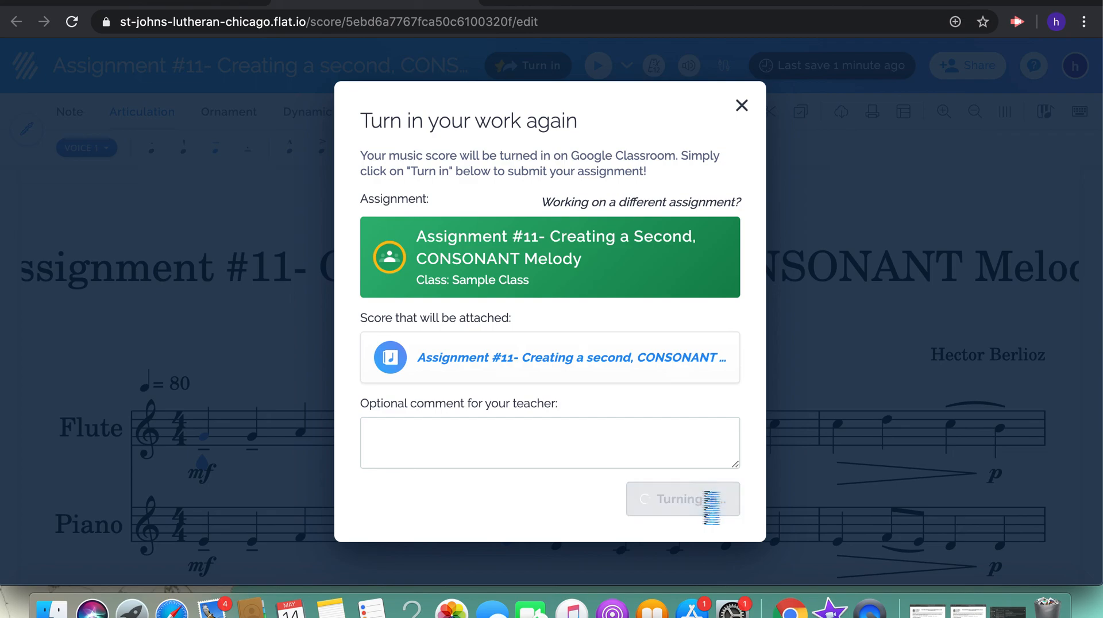